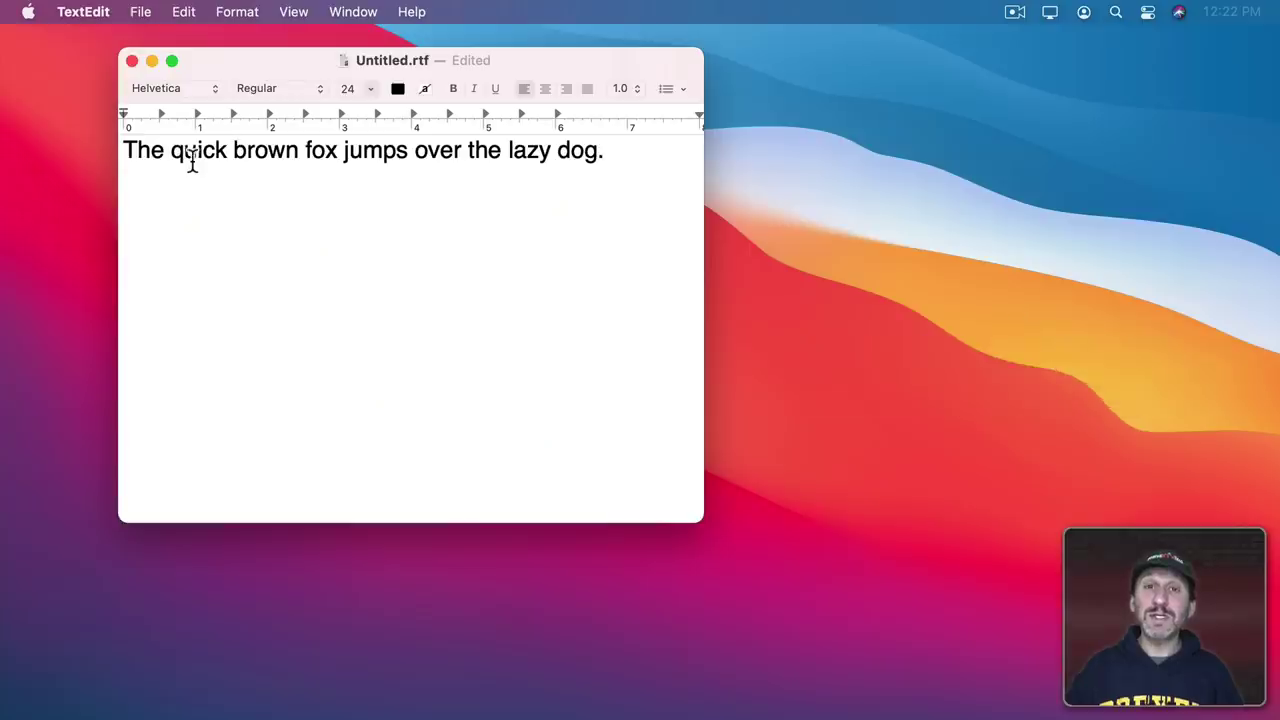
Step: Copy 'quick brown fox' and paste it onto the second line, then undo the paste
drag(171, 150, 329, 138)
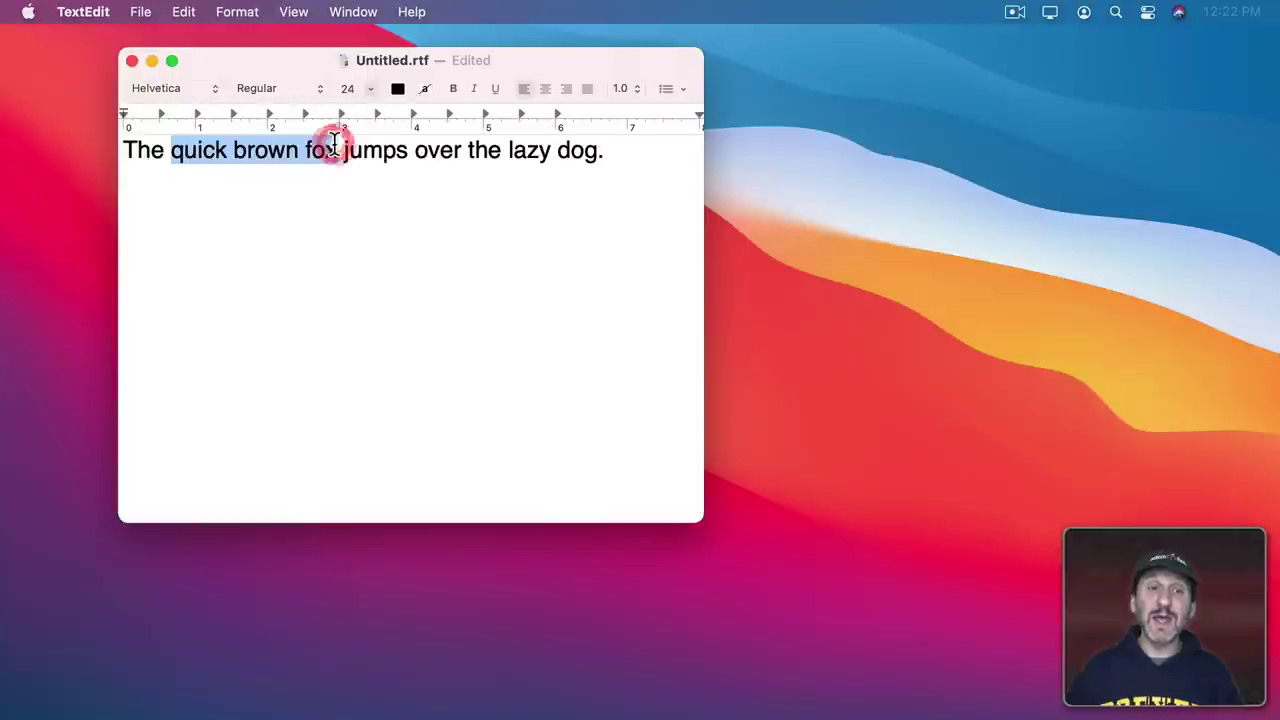
click(184, 14)
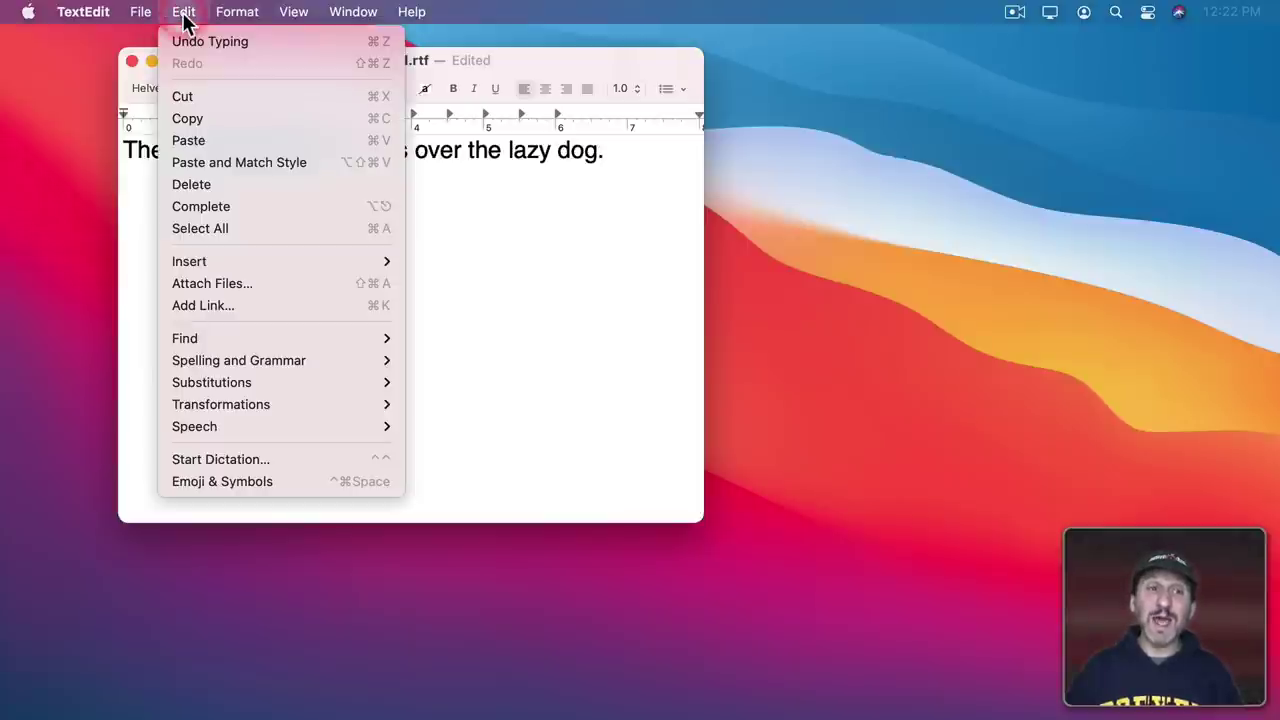
click(196, 119)
click(181, 205)
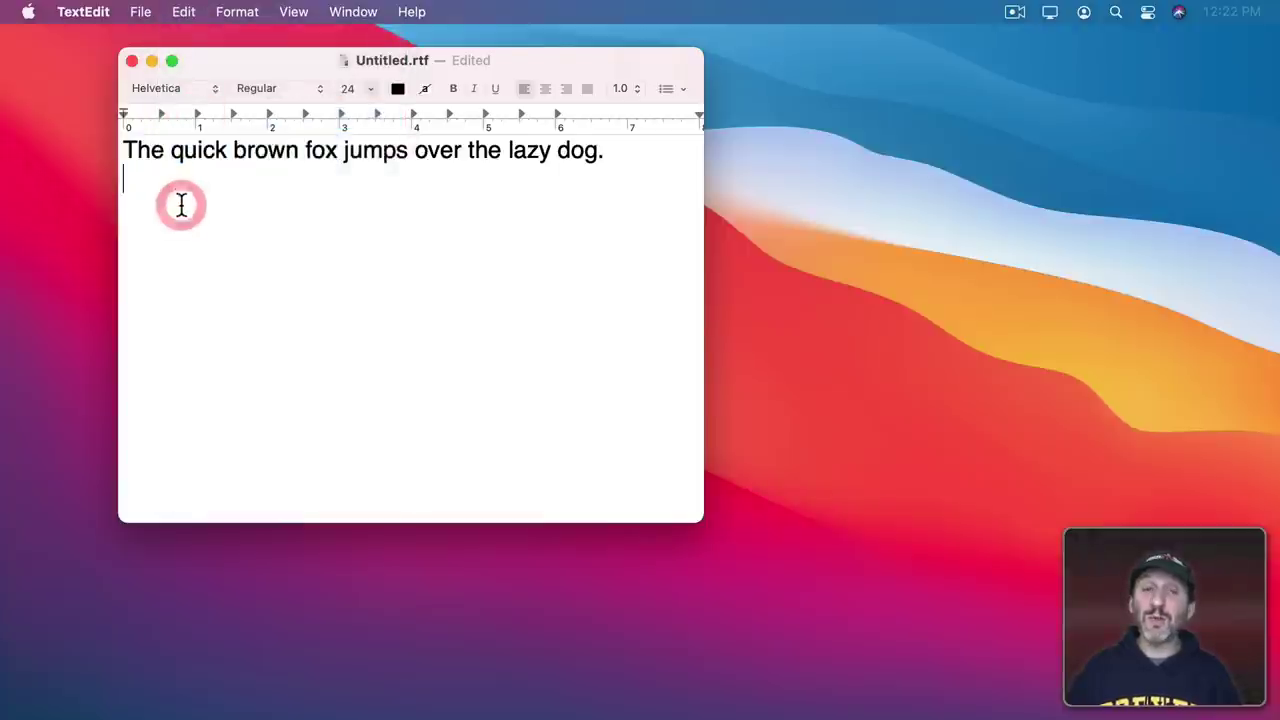
click(183, 12)
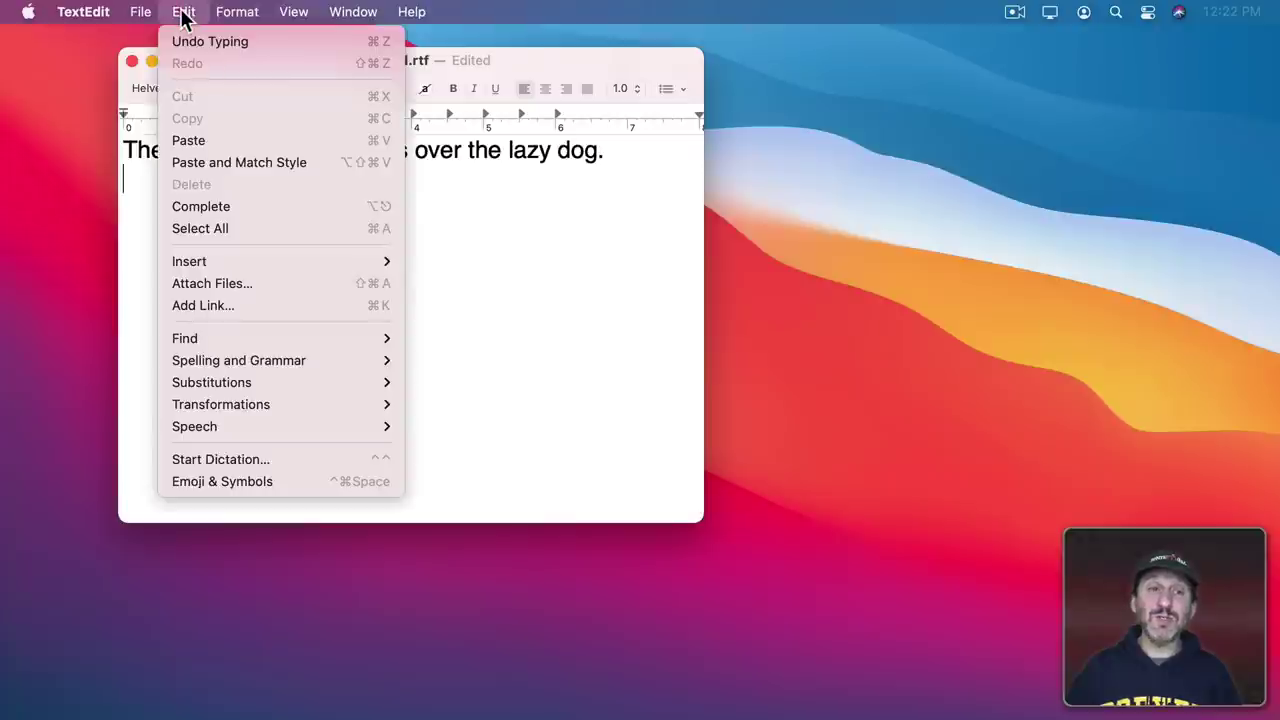
click(194, 142)
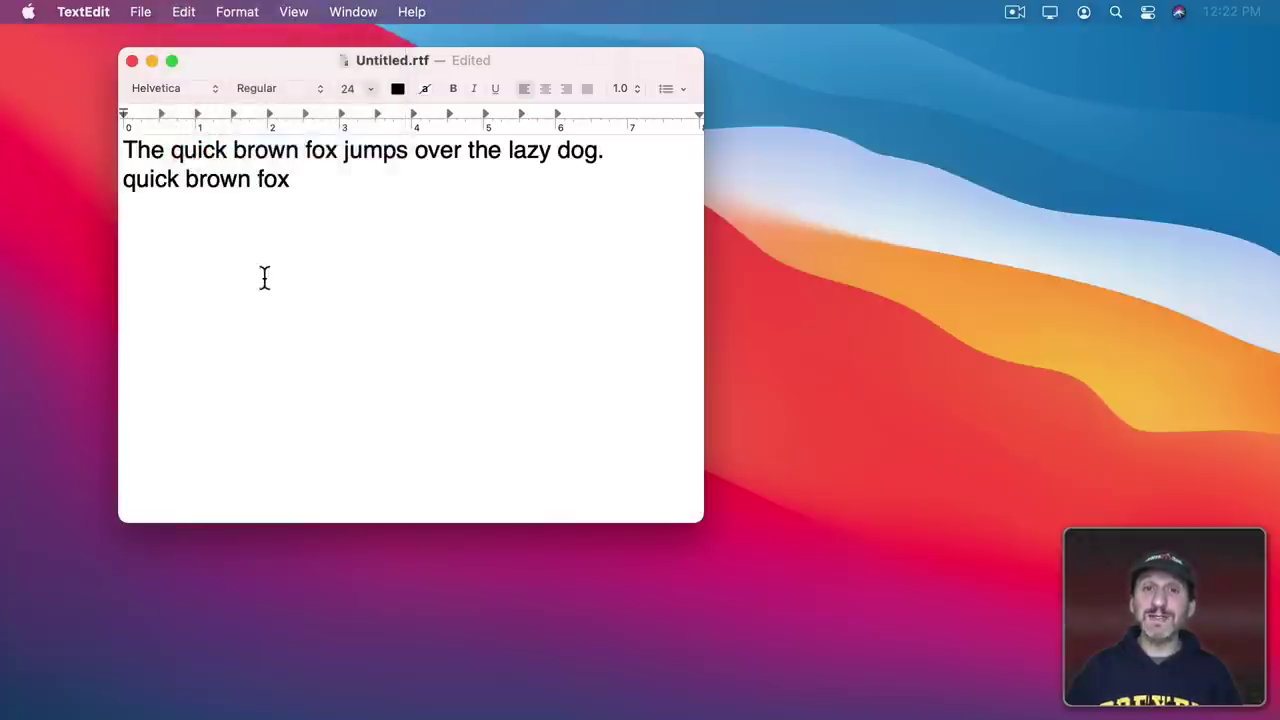
key(super+z)
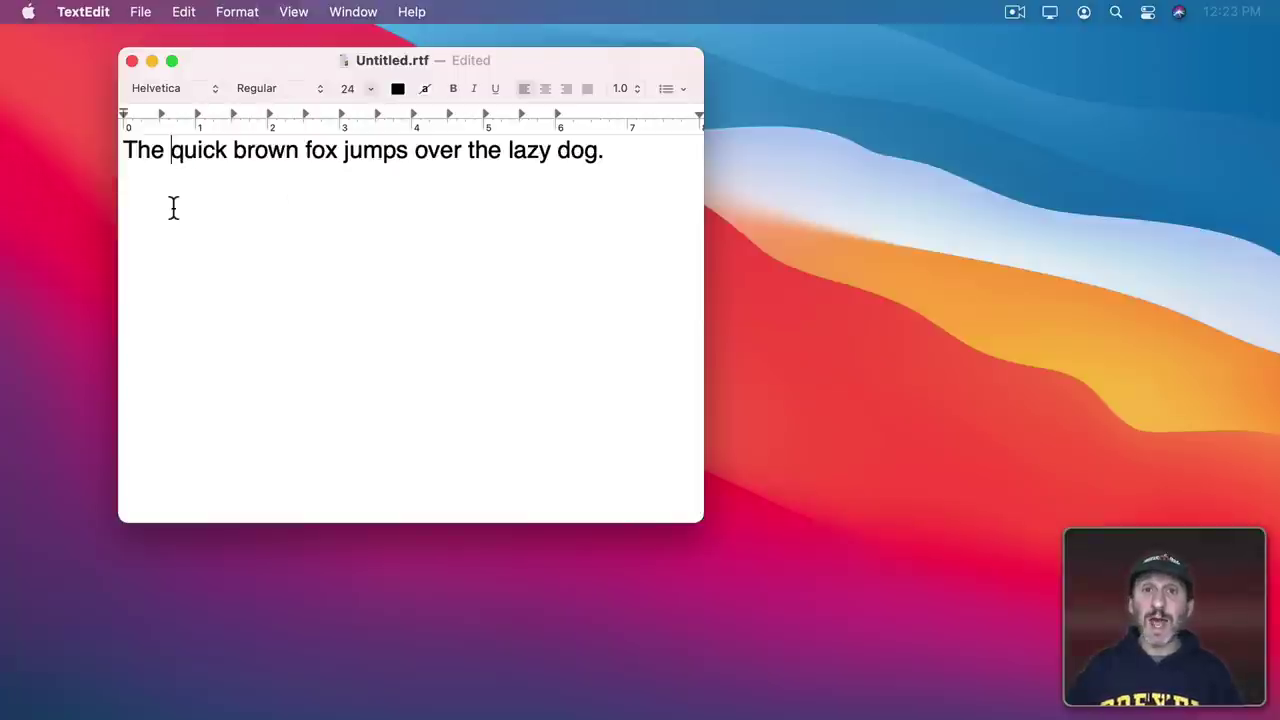
Step: Copy 'quick brown fox' again and paste it on the line below the sentence
drag(173, 148, 338, 150)
click(200, 14)
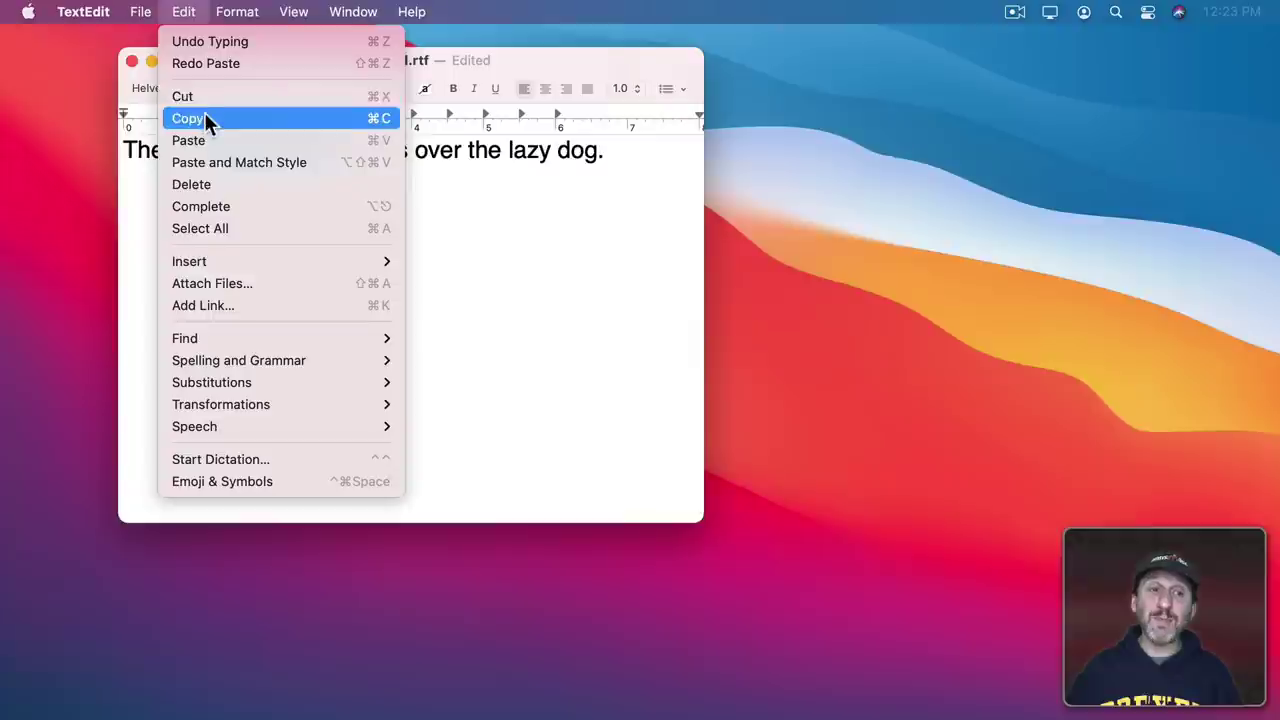
click(204, 113)
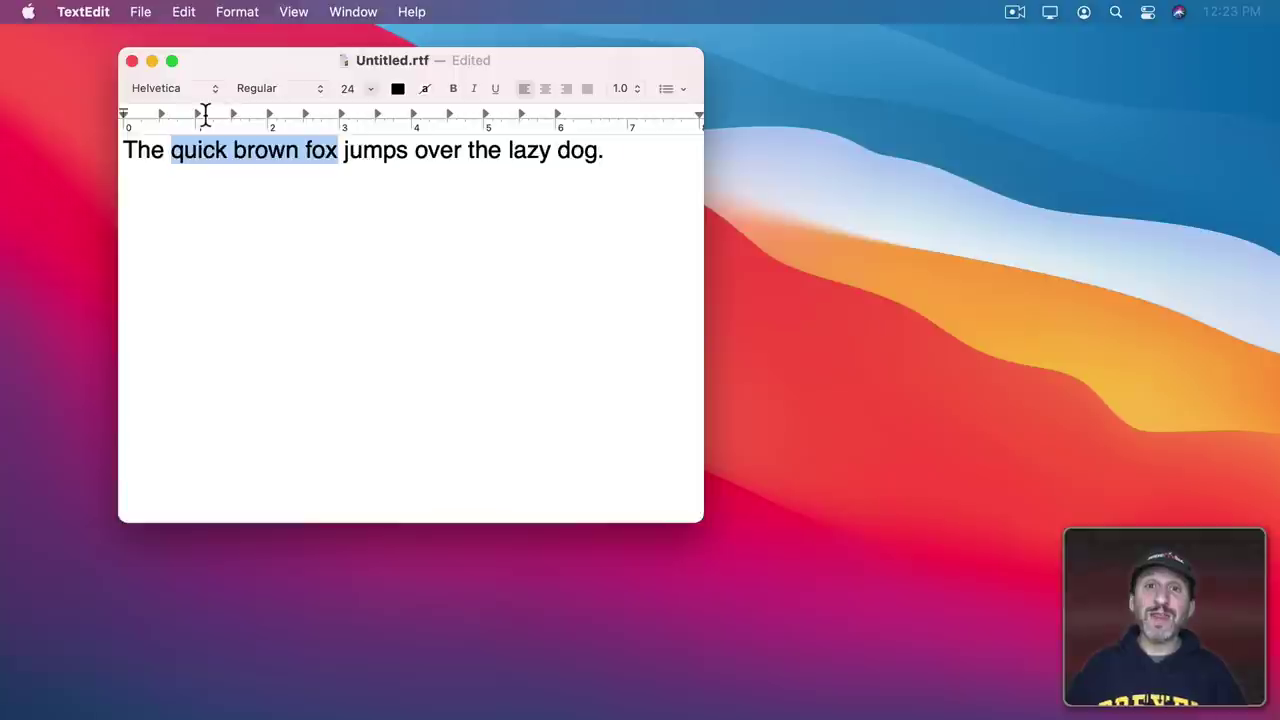
click(178, 183)
click(183, 11)
click(180, 142)
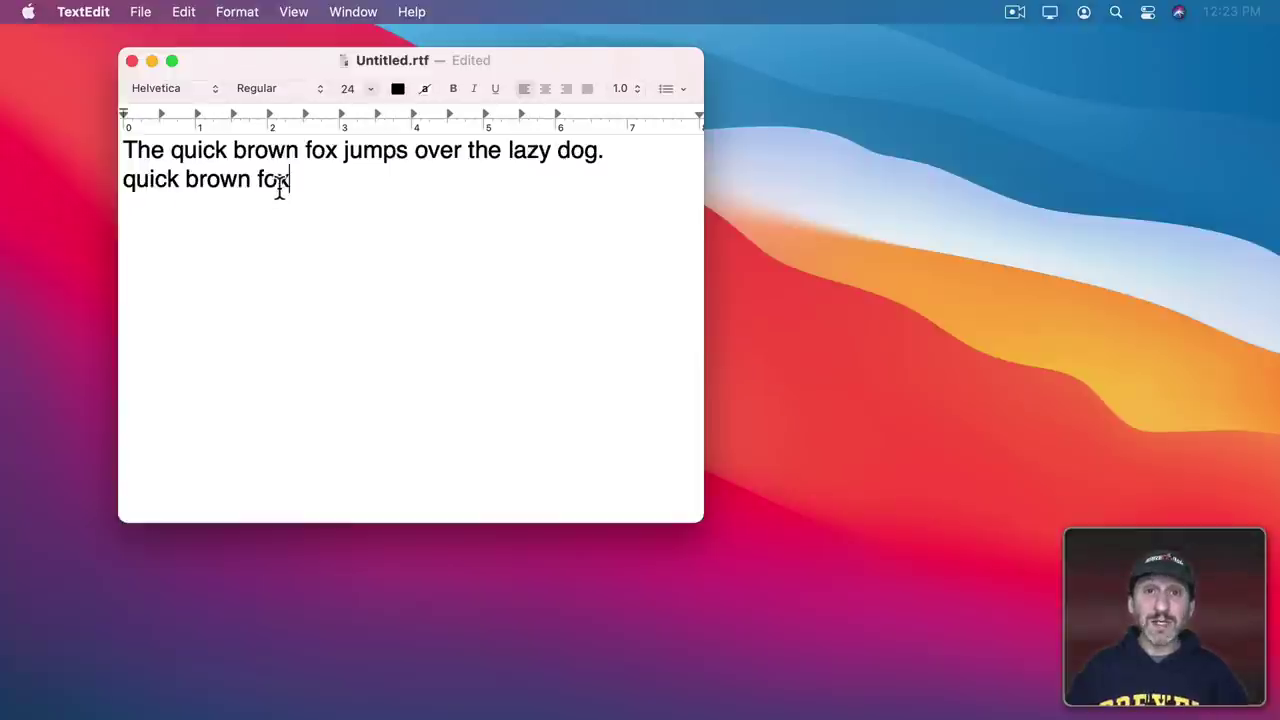
Step: Add three more 'quick brown fox' lines using Edit > Paste and ⌘V
key(Return)
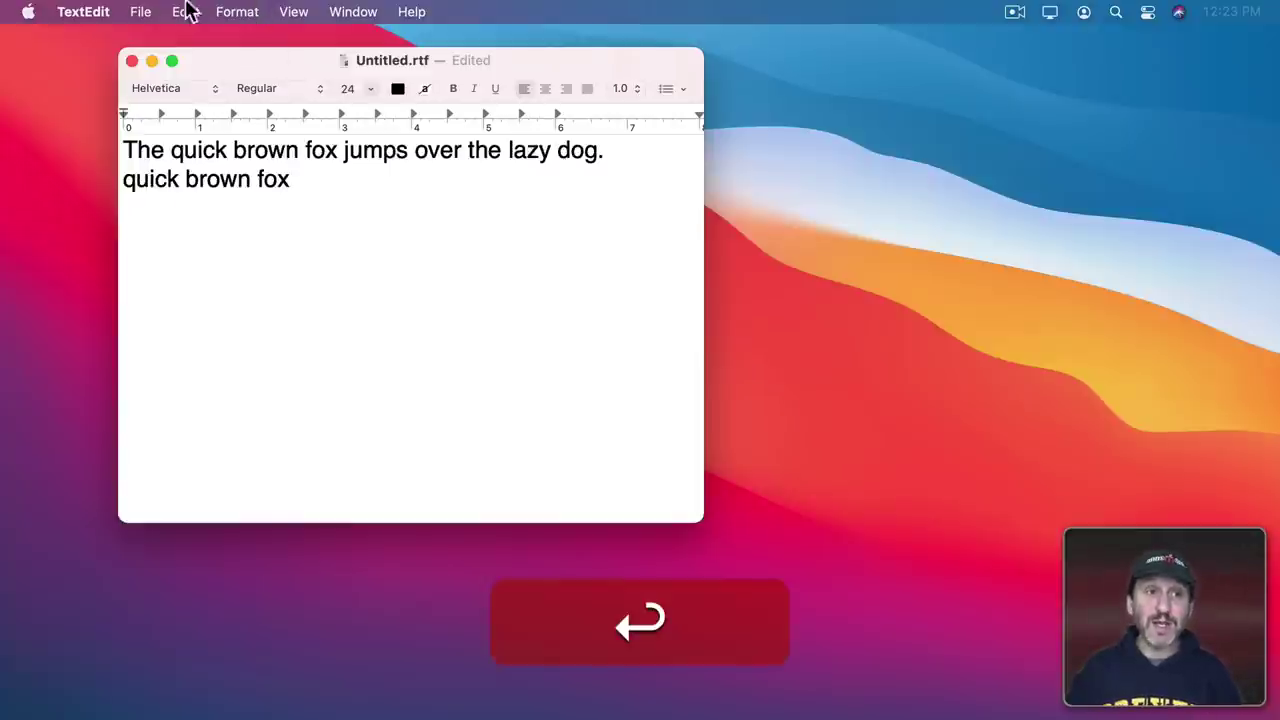
click(183, 11)
click(211, 140)
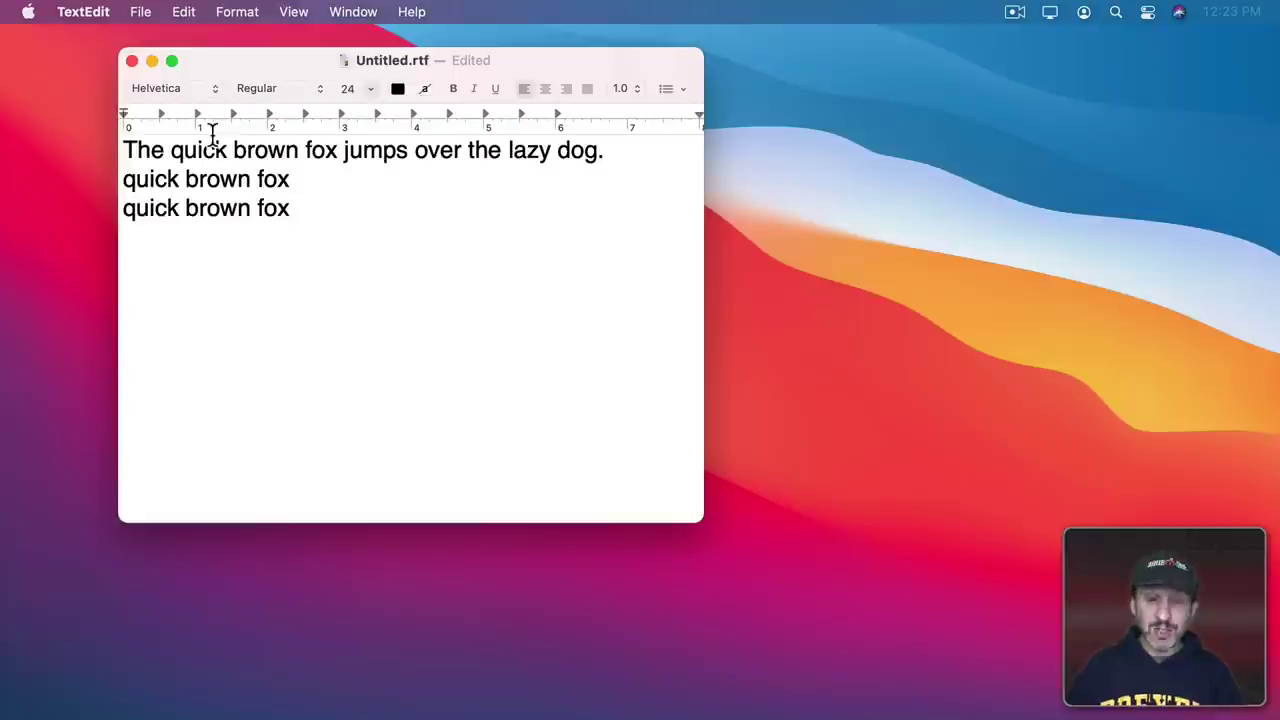
key(Return)
key(super+v)
key(Return)
key(super+v)
key(Return)
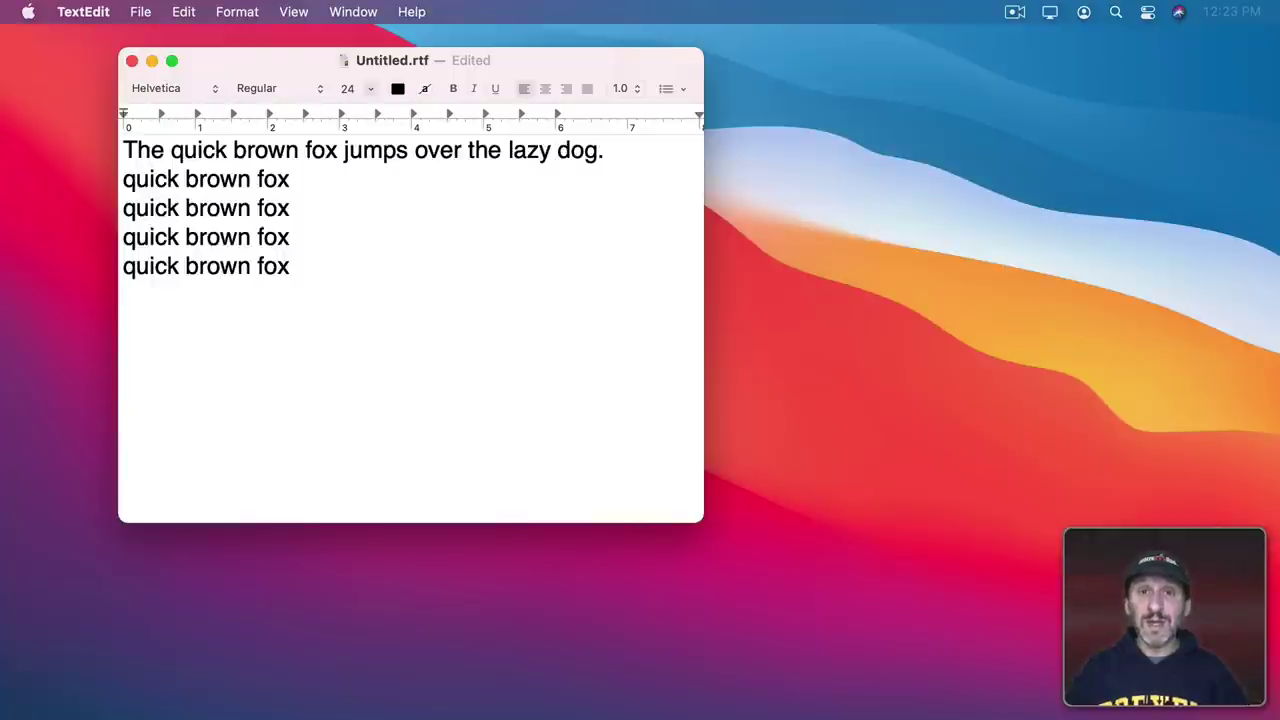
Step: Undo the pasted lines and cut 'quick brown fox' out of the sentence
key(super+z)
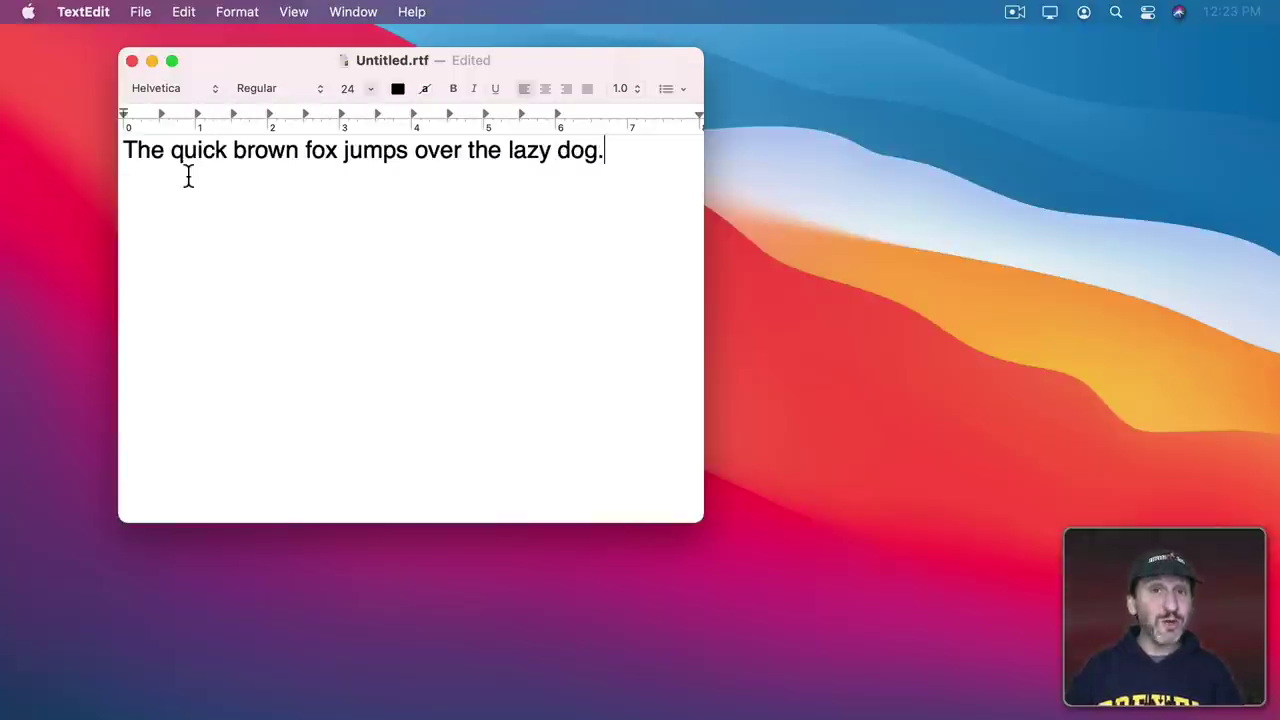
drag(174, 160, 339, 152)
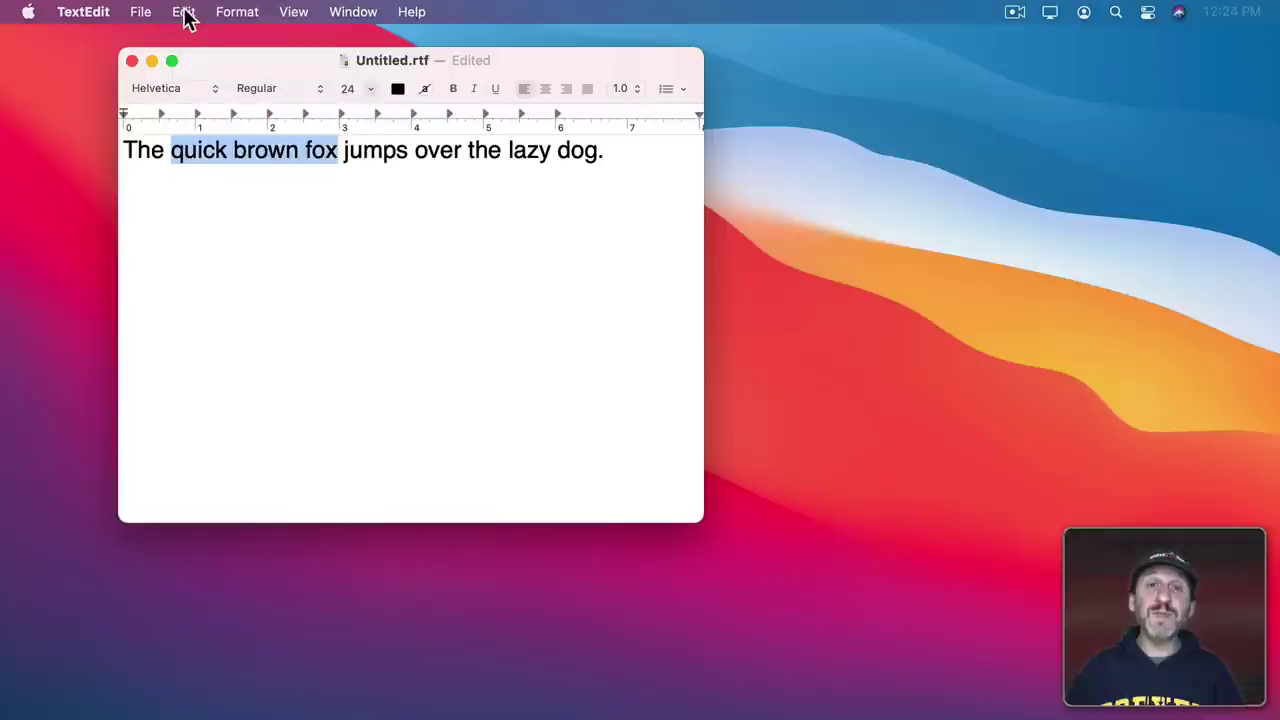
click(184, 12)
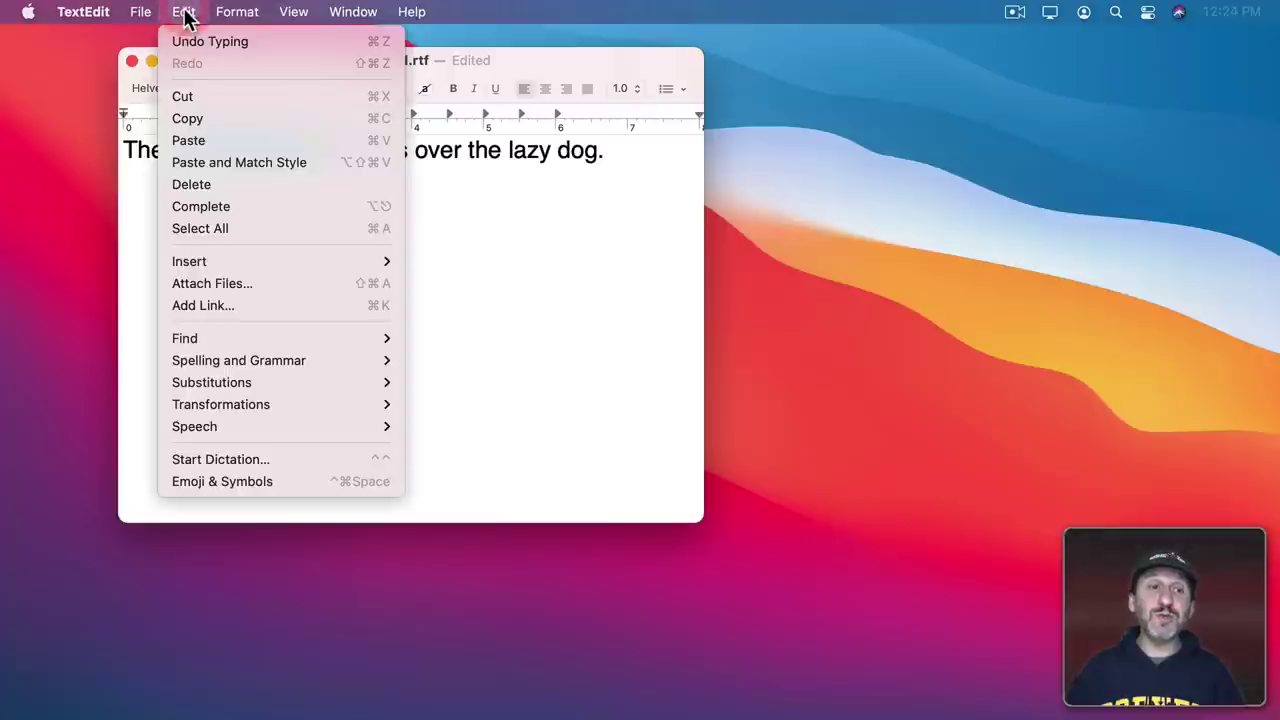
click(199, 95)
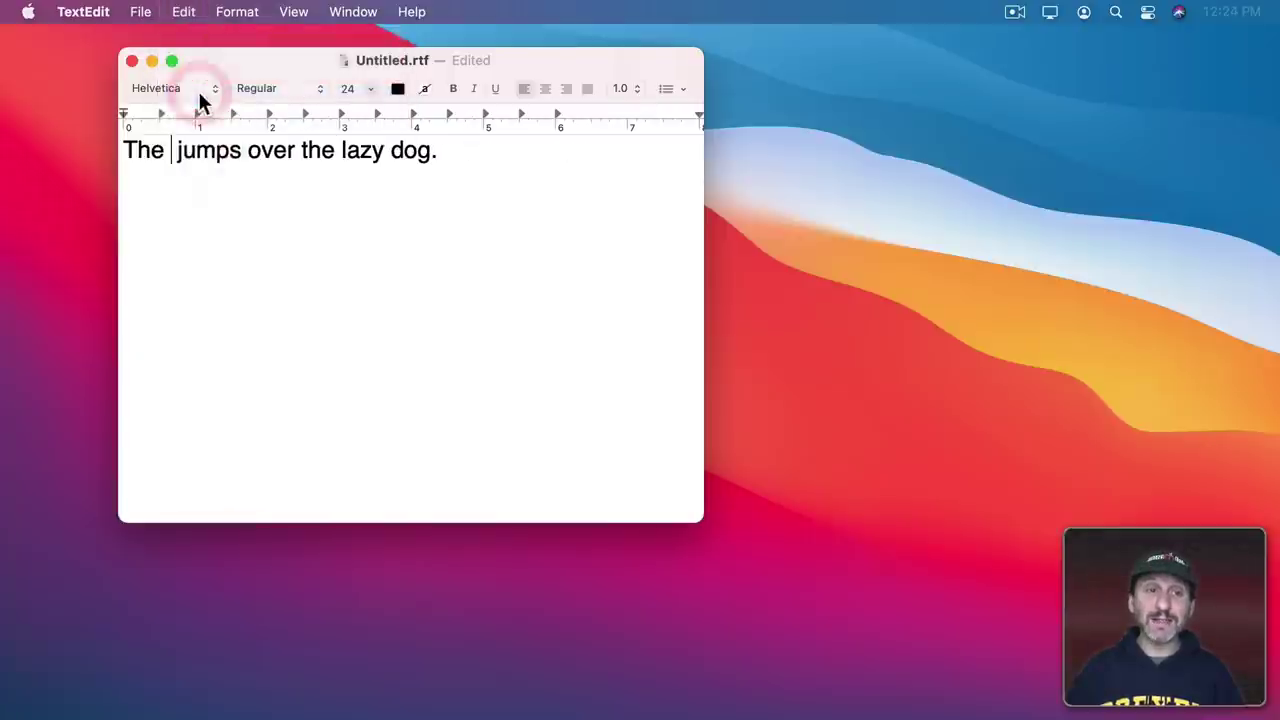
Step: Paste the cut 'quick brown fox' on a new line below the sentence
click(170, 194)
key(Return)
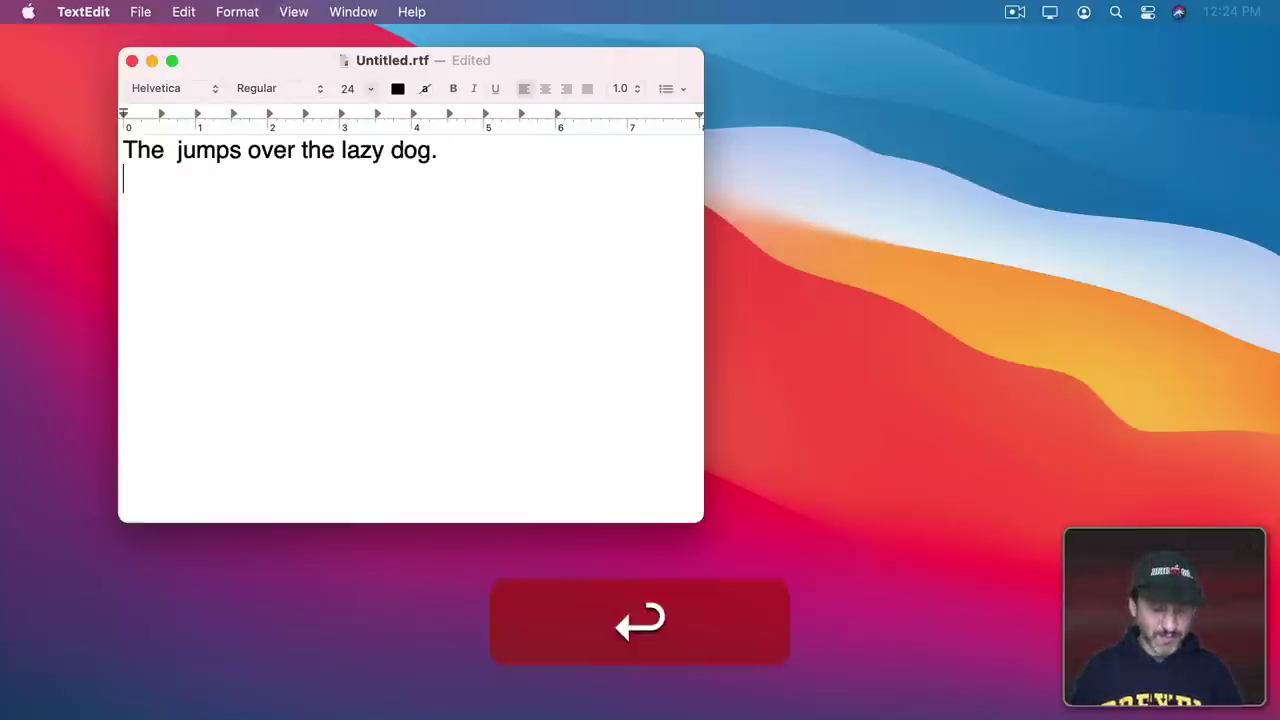
key(super+Return)
key(super+v)
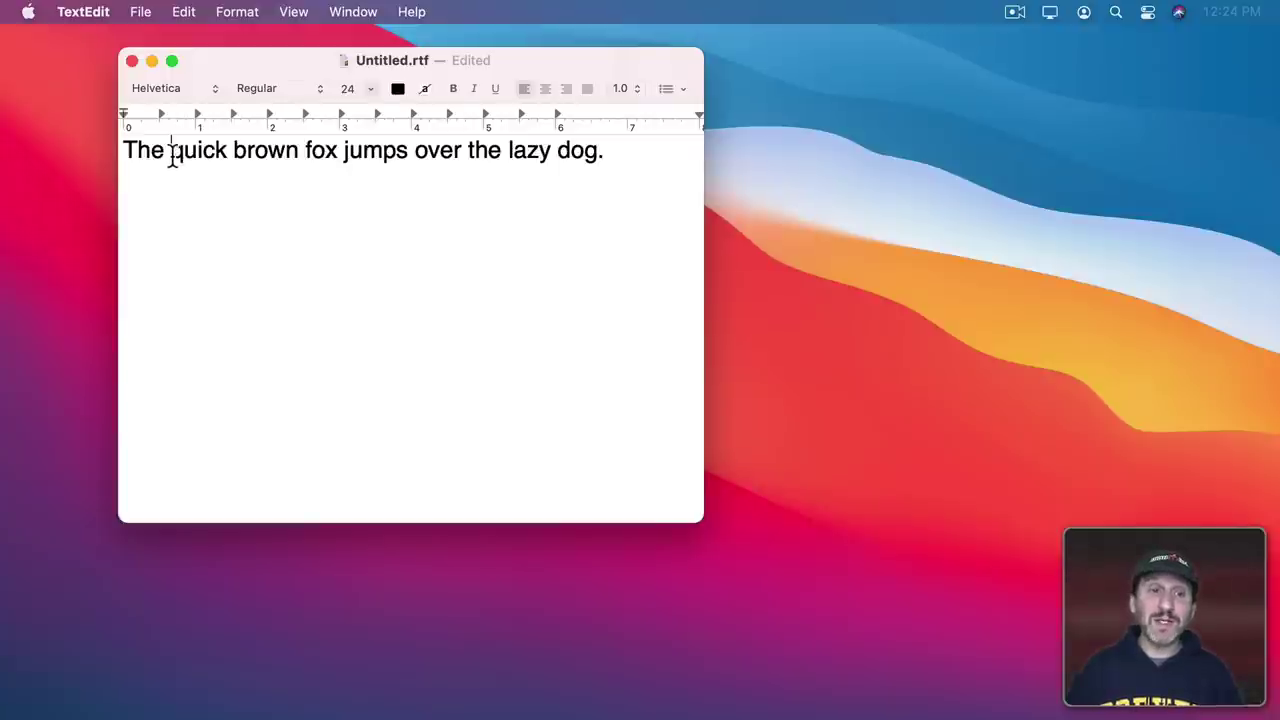
Step: Copy 'quick brown fox' and paste it below the dark-night line in Untitled 2.rtf
drag(173, 155, 326, 158)
key(super+c)
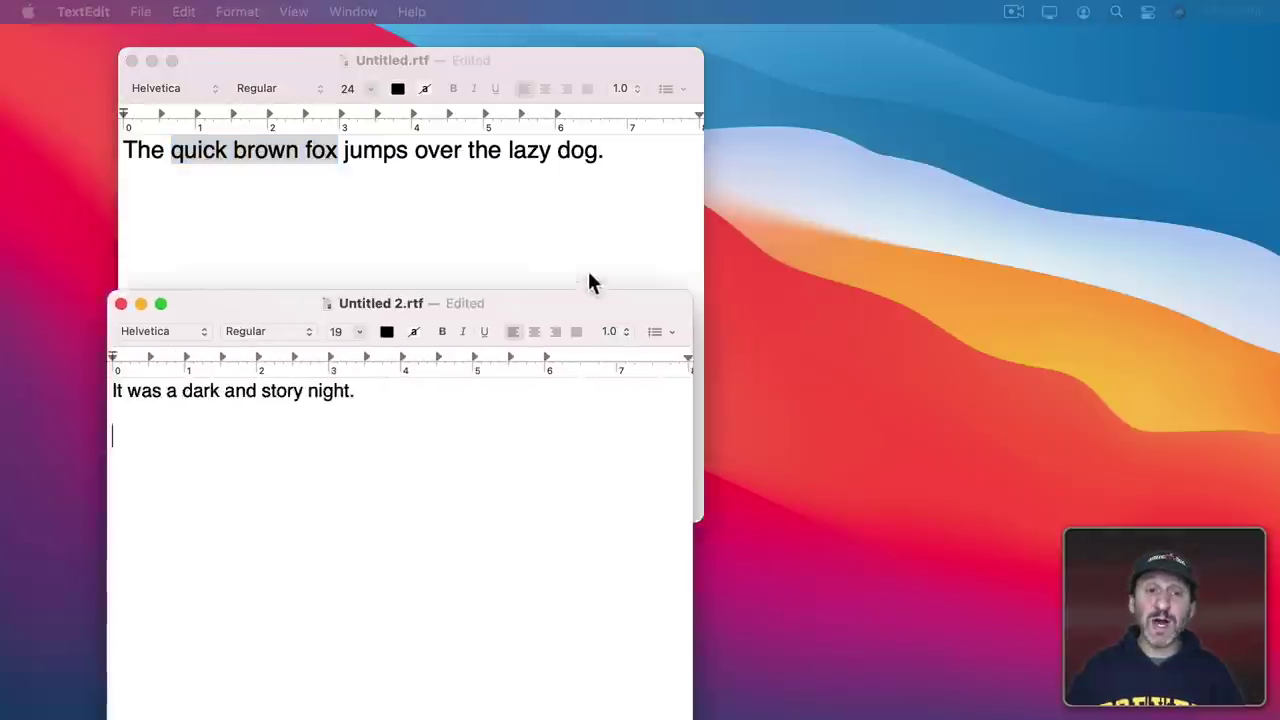
drag(589, 280, 634, 223)
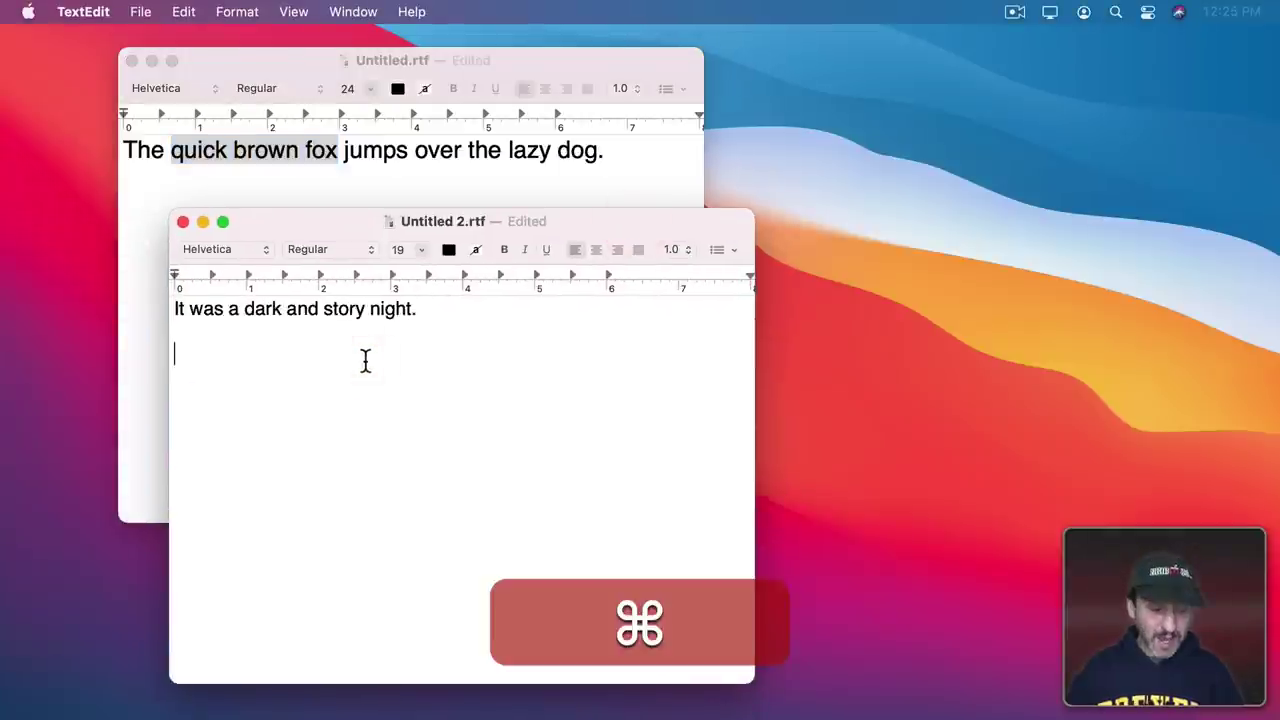
key(super+v)
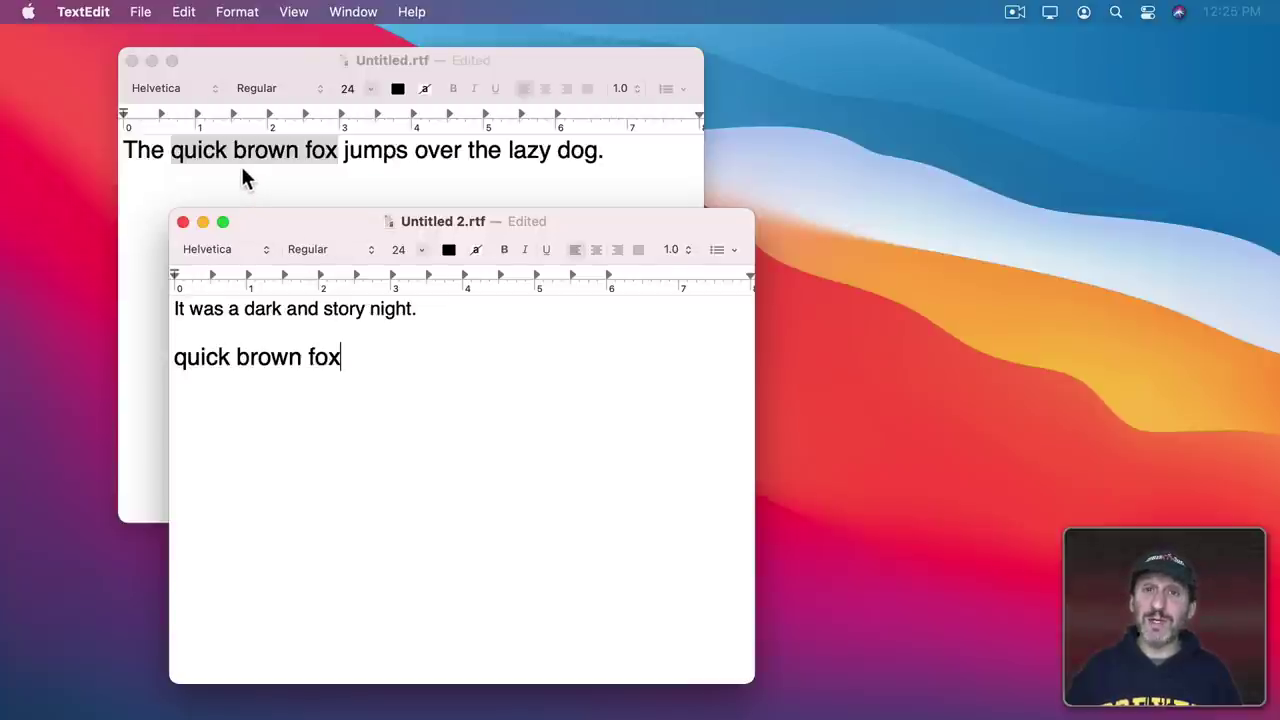
Step: Paste 'quick brown fox' into the new Mail message body above the signature
mouse_move(172, 700)
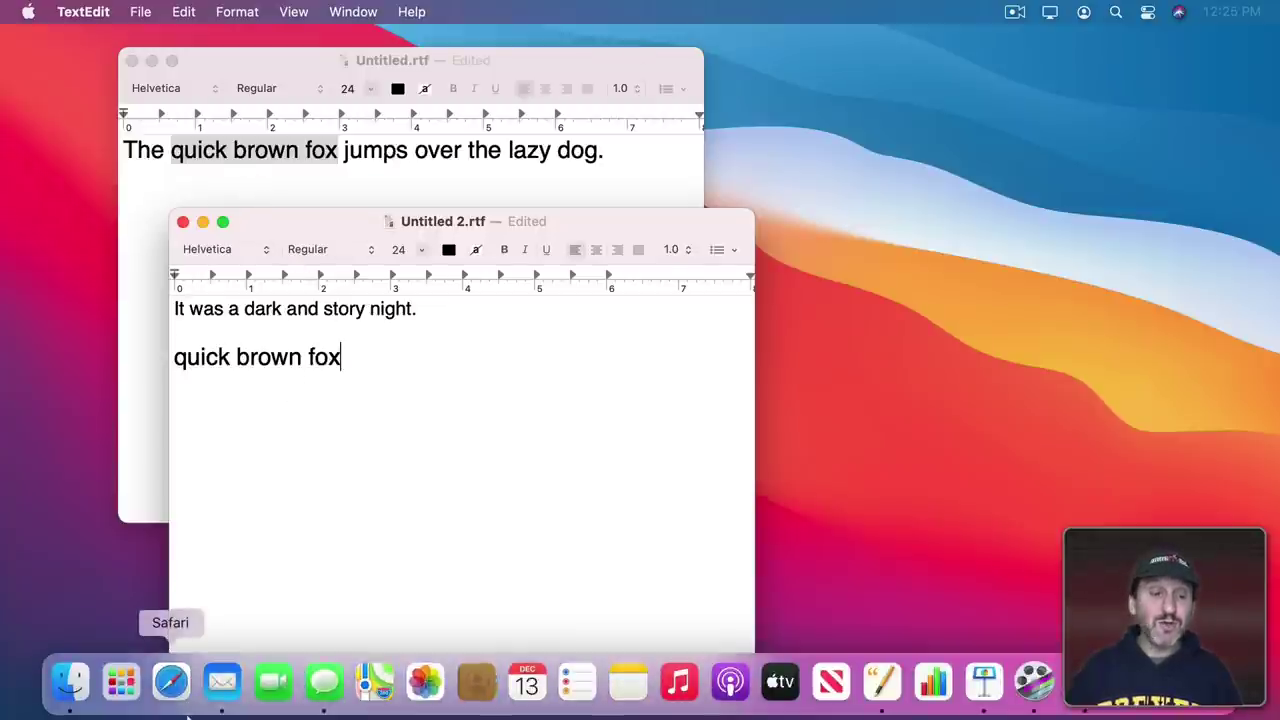
click(222, 684)
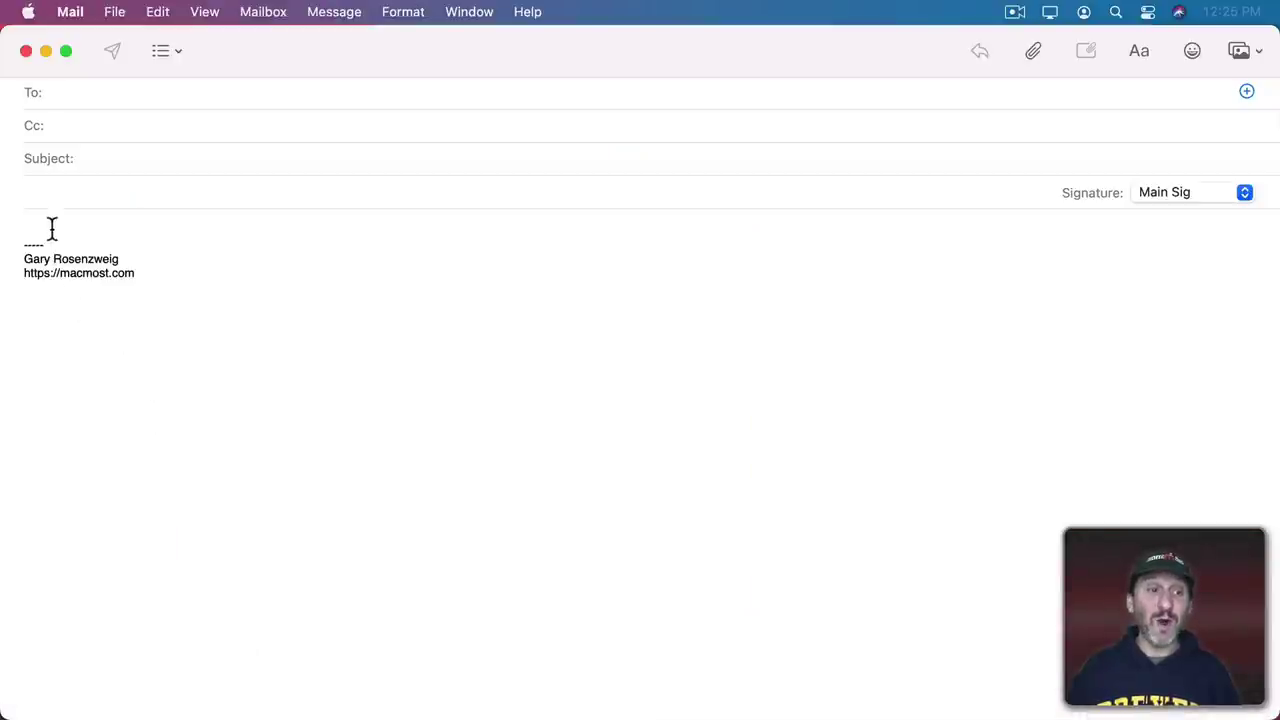
click(50, 224)
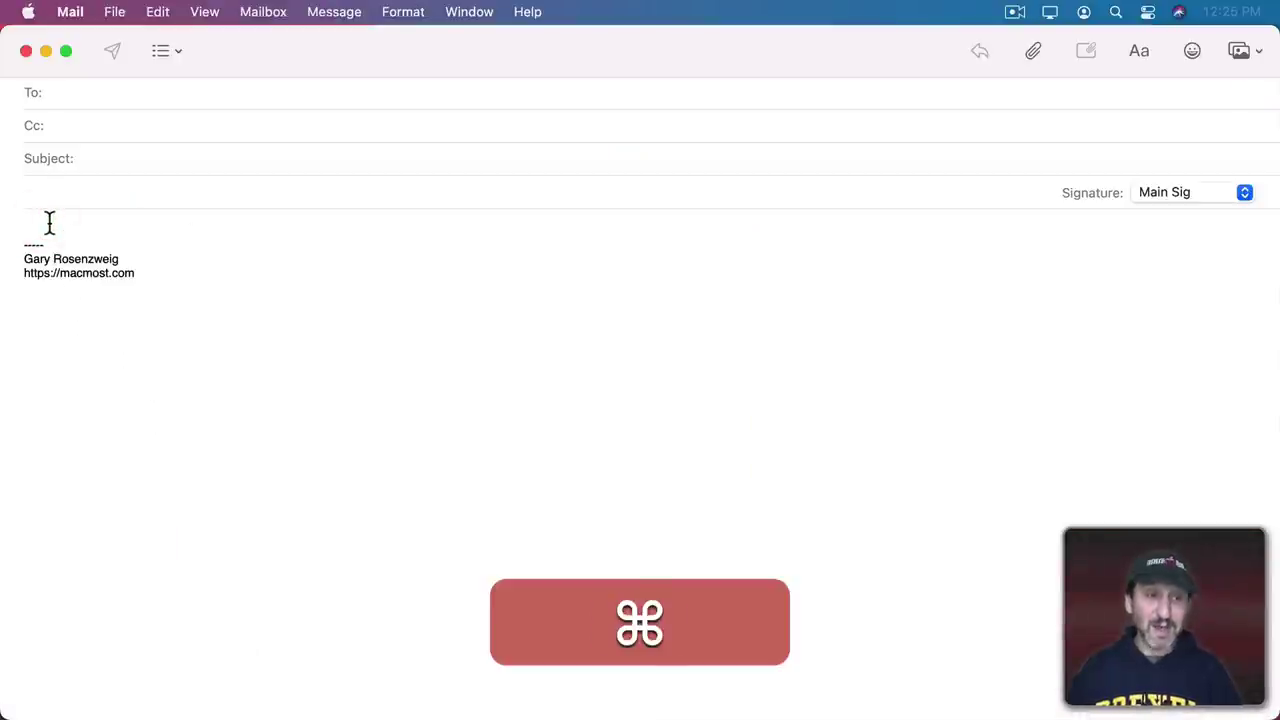
key(super+v)
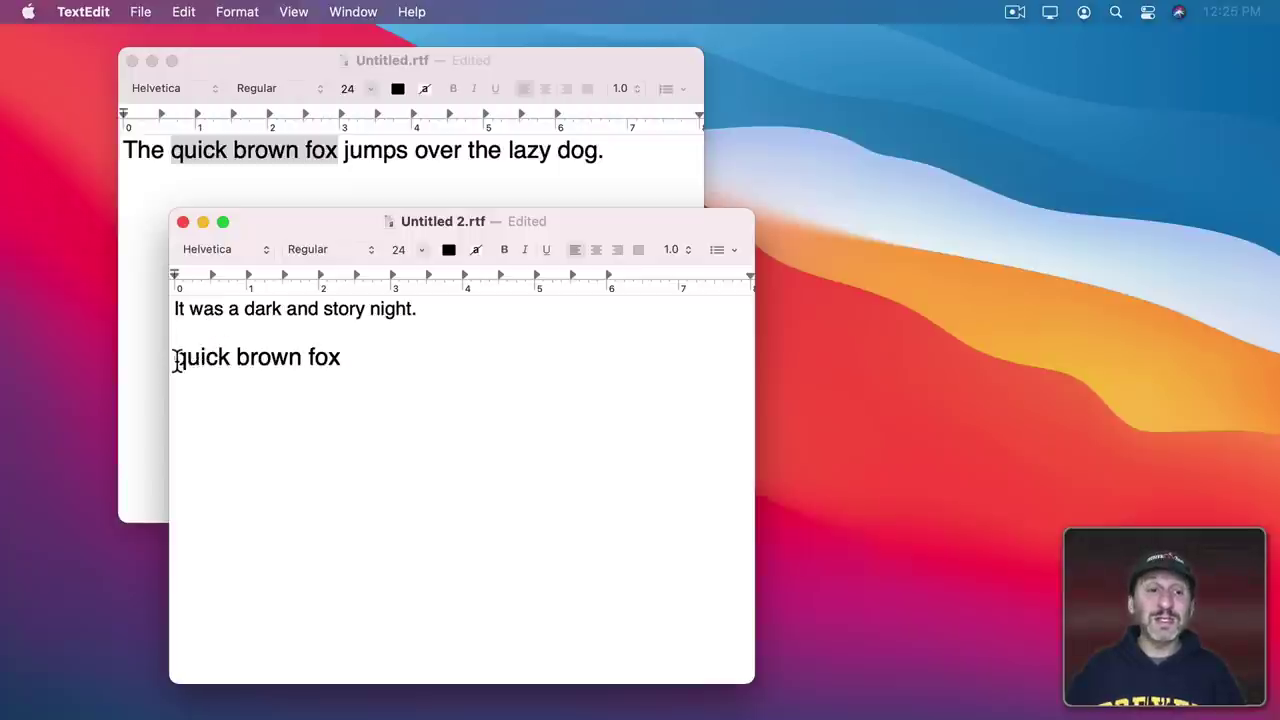
Step: Undo the earlier paste in Untitled 2.rtf and re-copy 'quick brown fox' from Untitled.rtf
drag(174, 360, 340, 358)
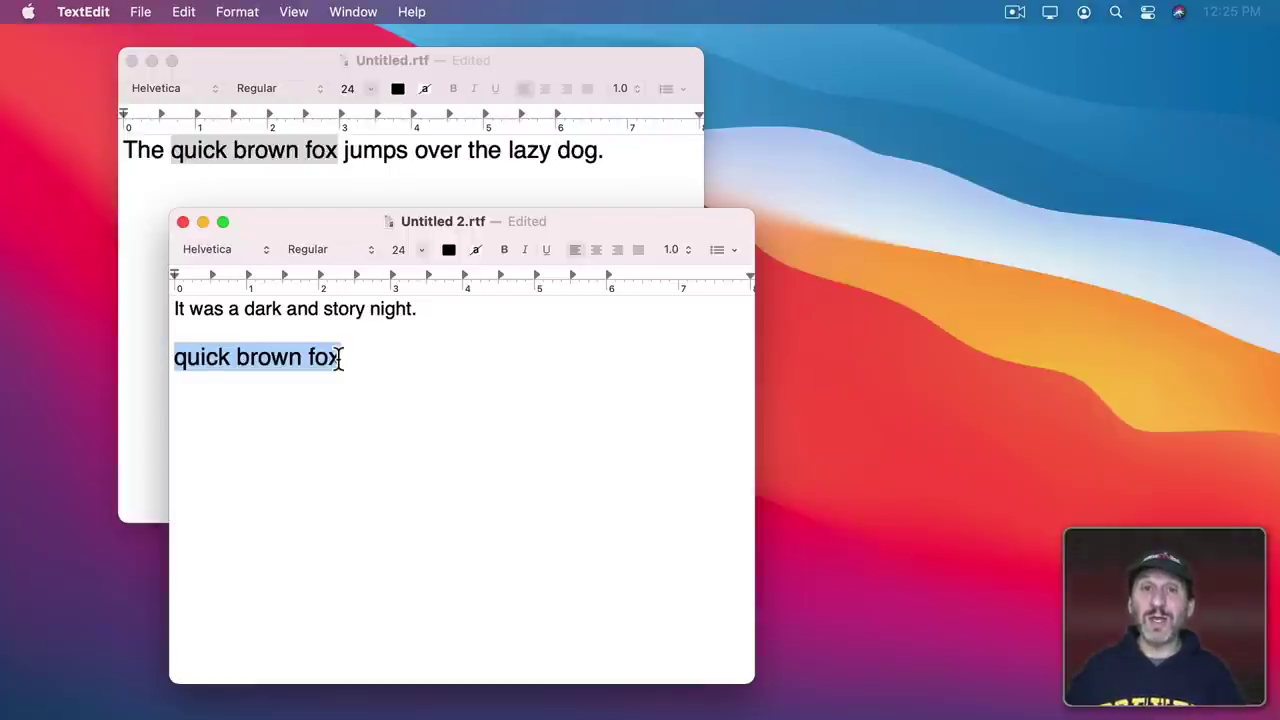
key(super+z)
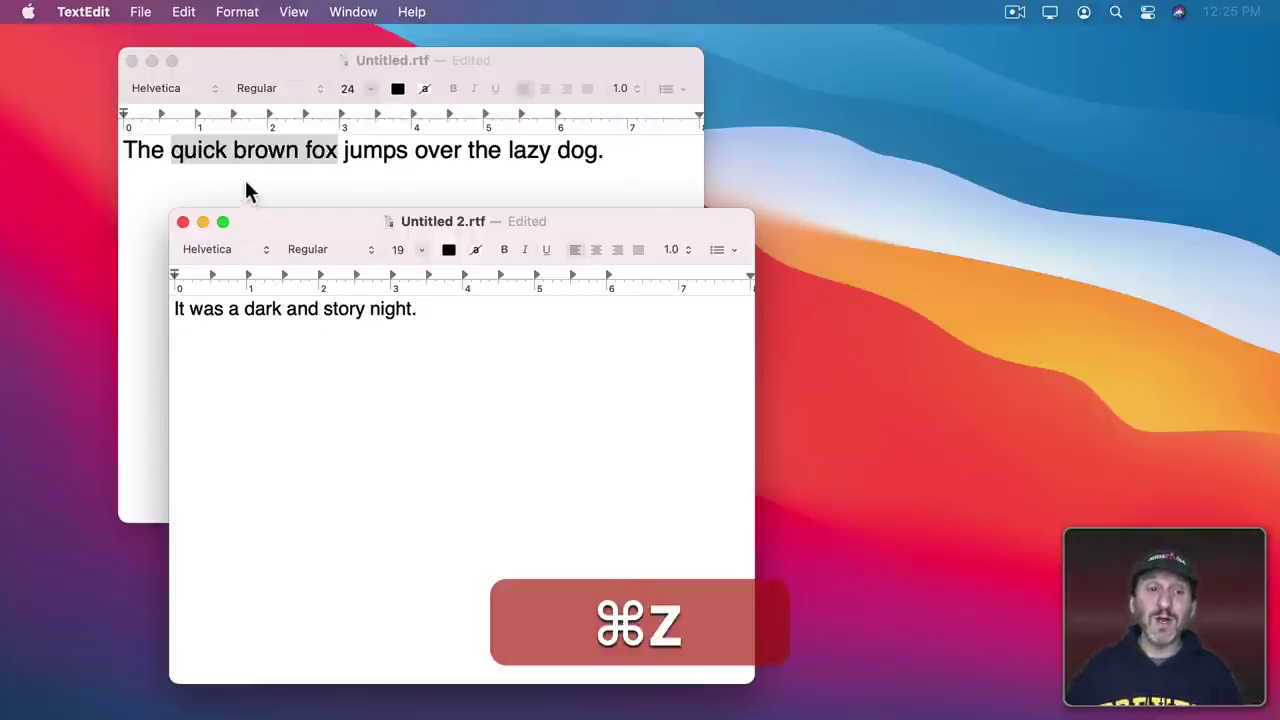
click(236, 168)
click(183, 12)
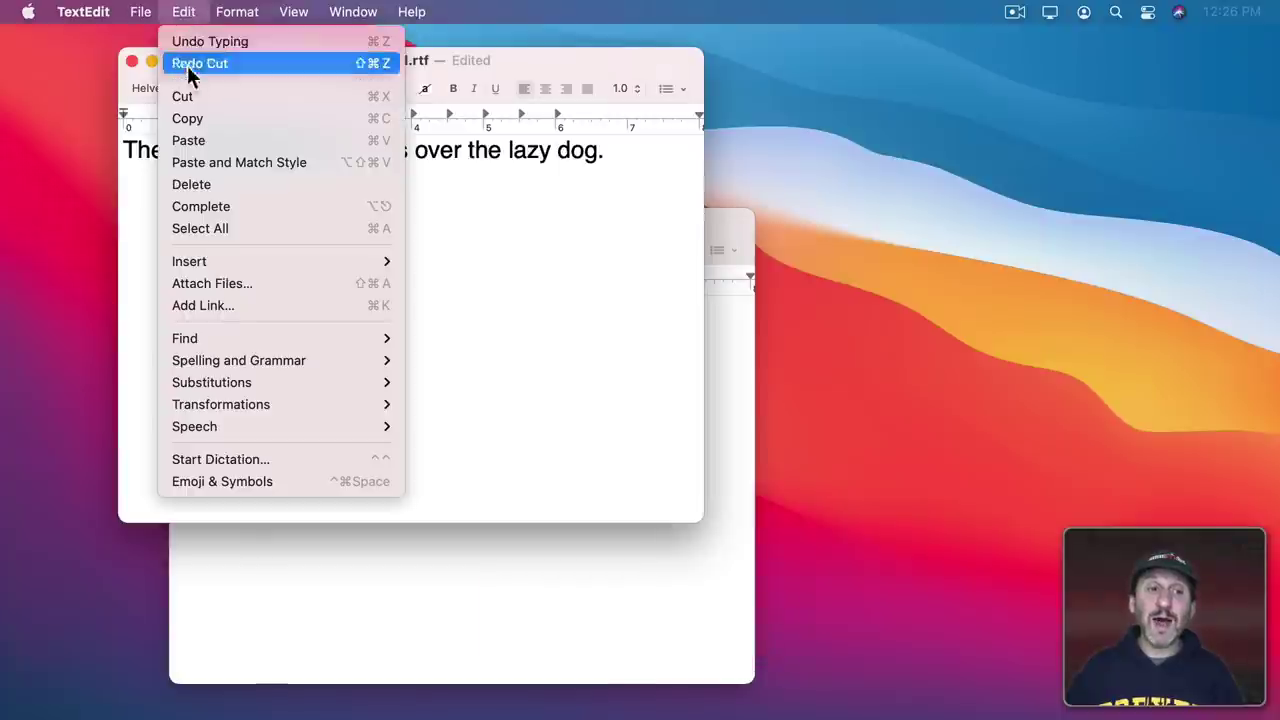
click(188, 119)
Step: Paste 'quick brown fox' into Untitled 2.rtf with Paste and Match Style
click(329, 566)
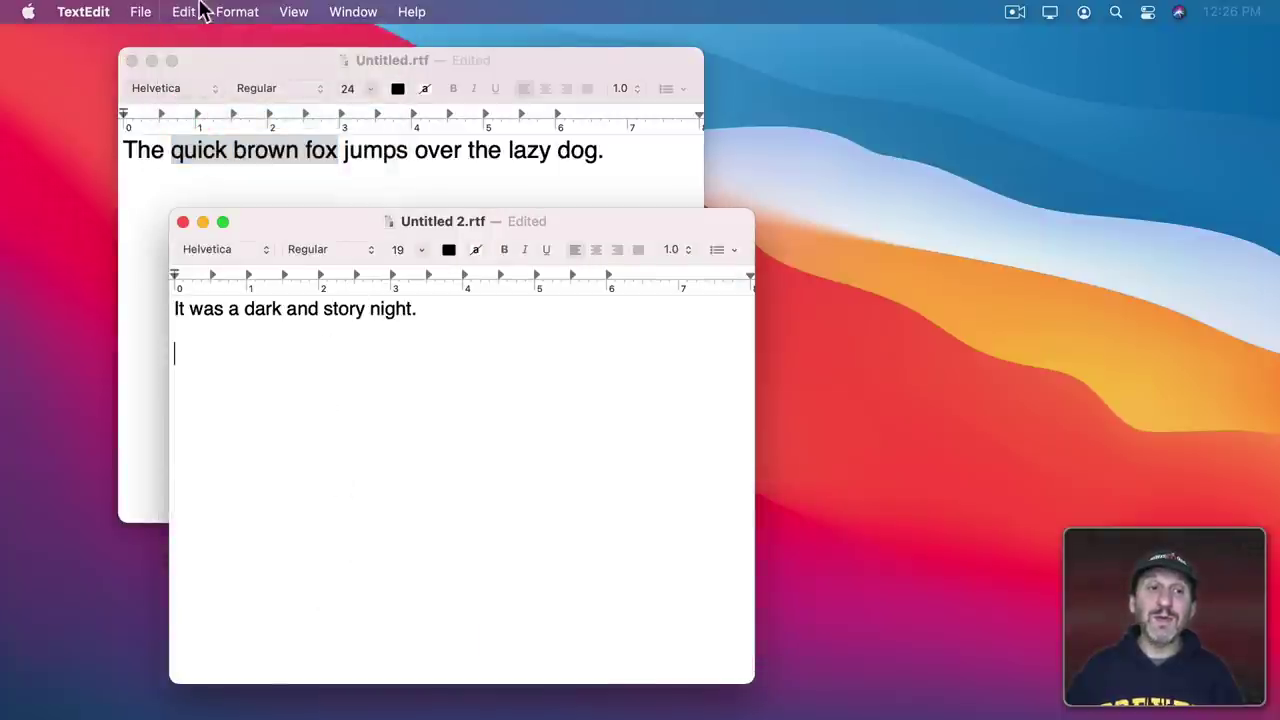
click(190, 11)
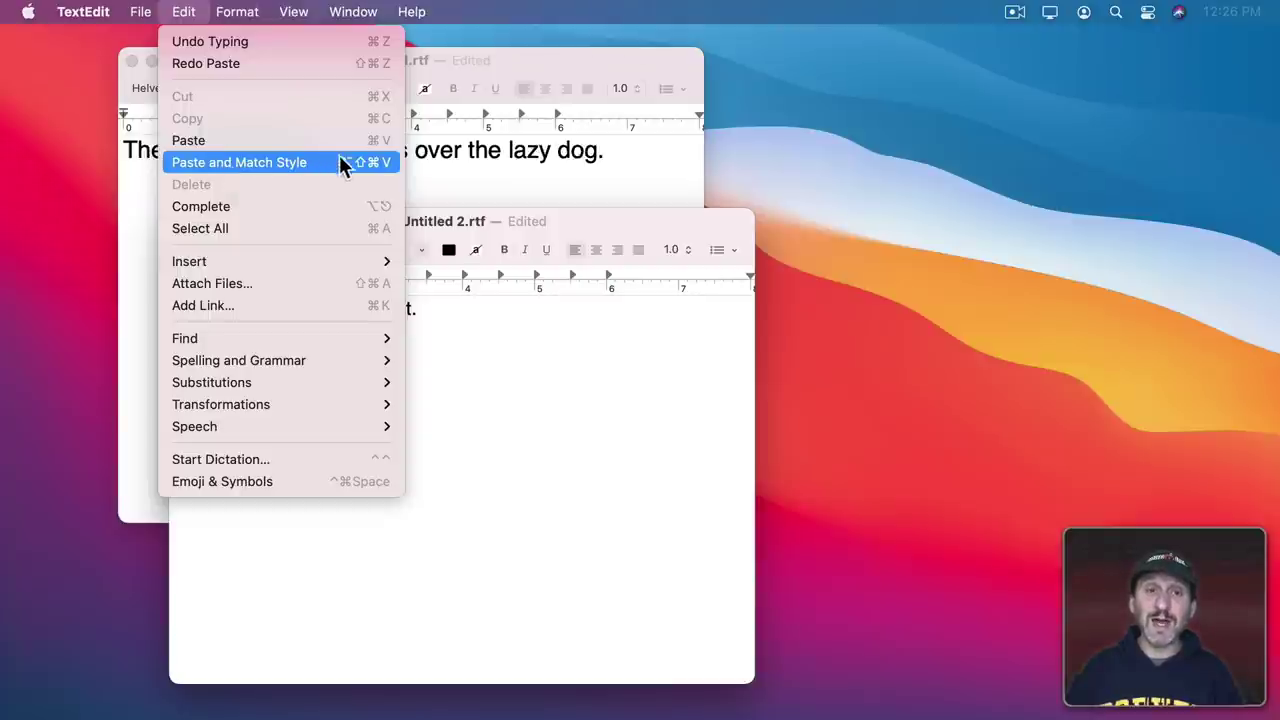
click(294, 166)
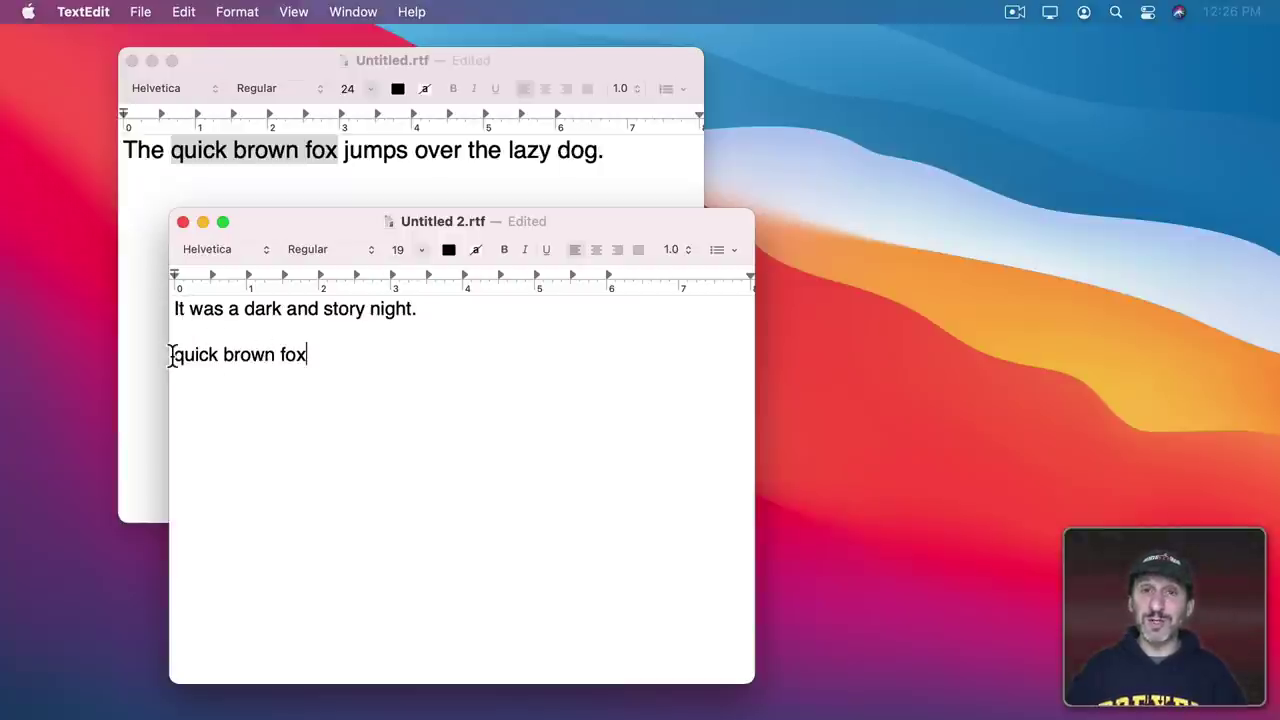
click(191, 13)
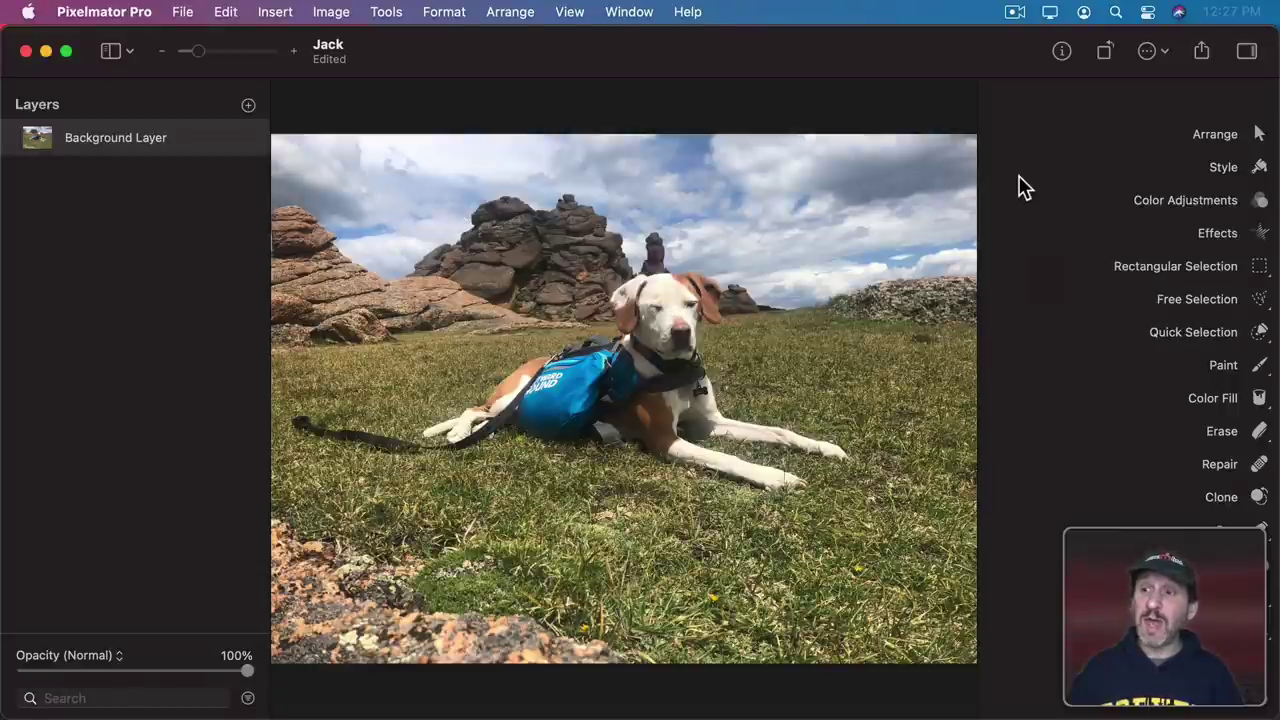
Step: Copy a rectangle around the dog into a new layer and move it up and left
click(1259, 266)
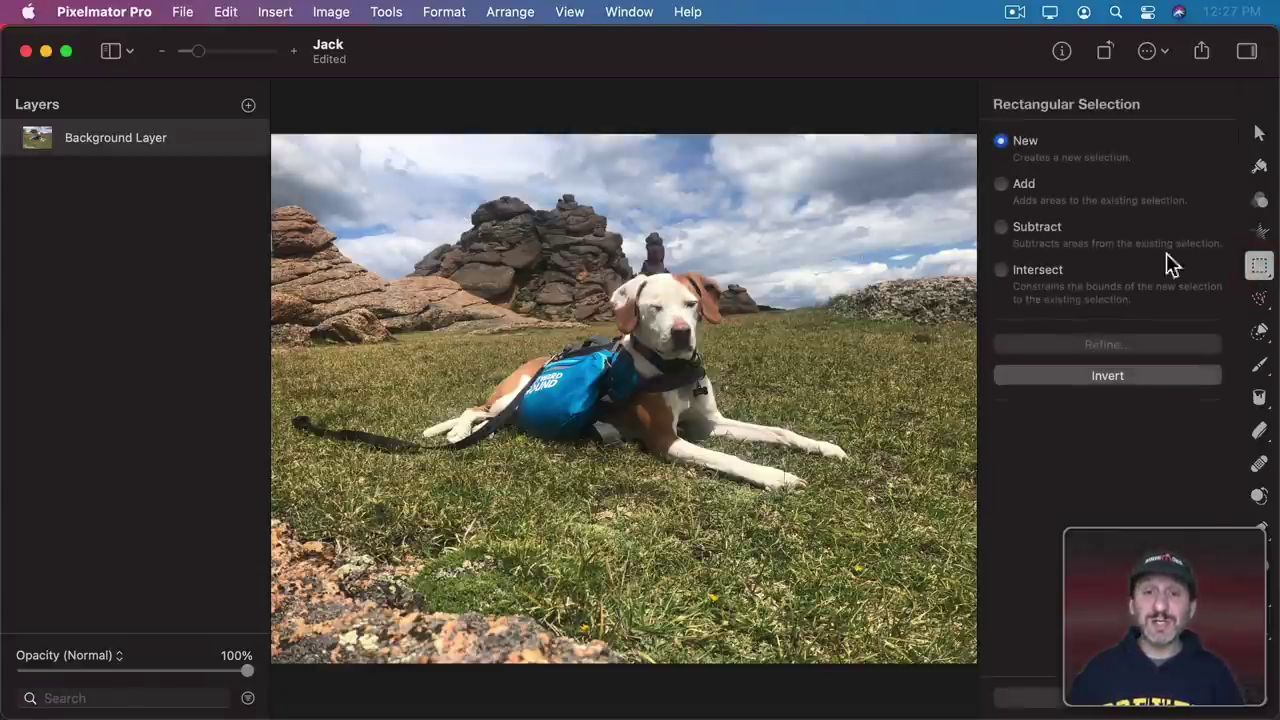
drag(401, 260, 870, 521)
click(225, 11)
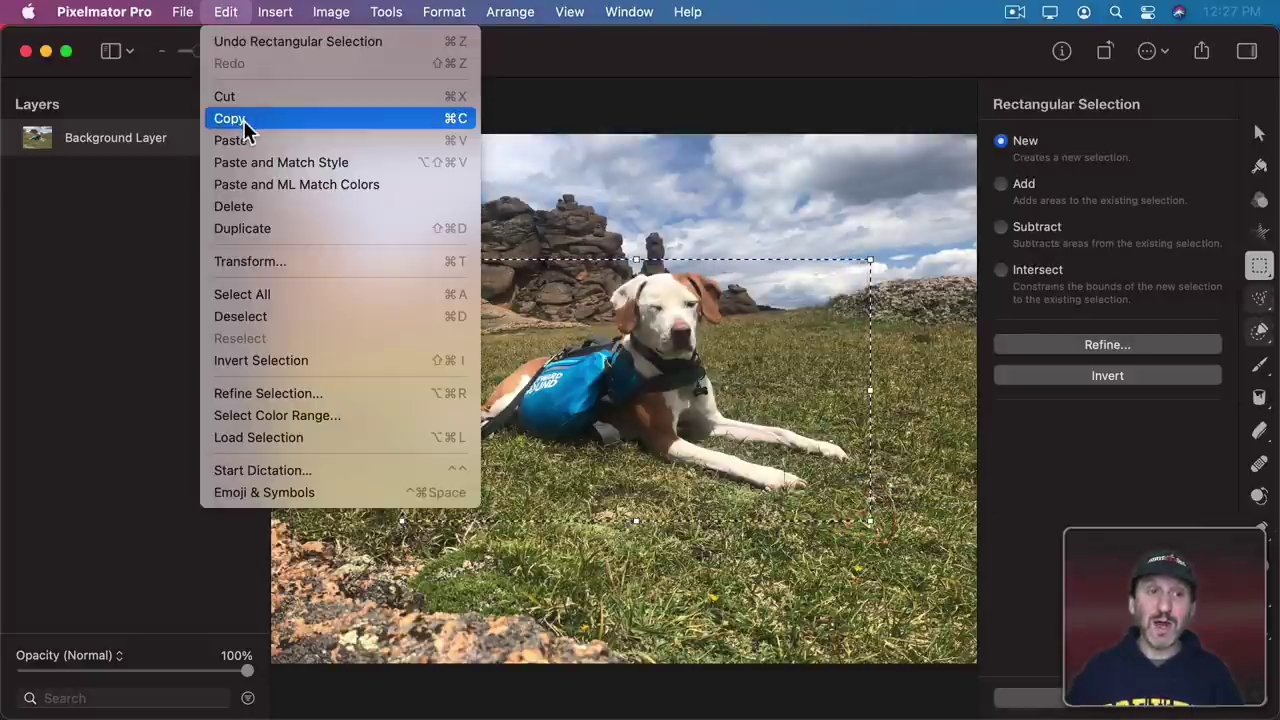
click(244, 127)
click(226, 11)
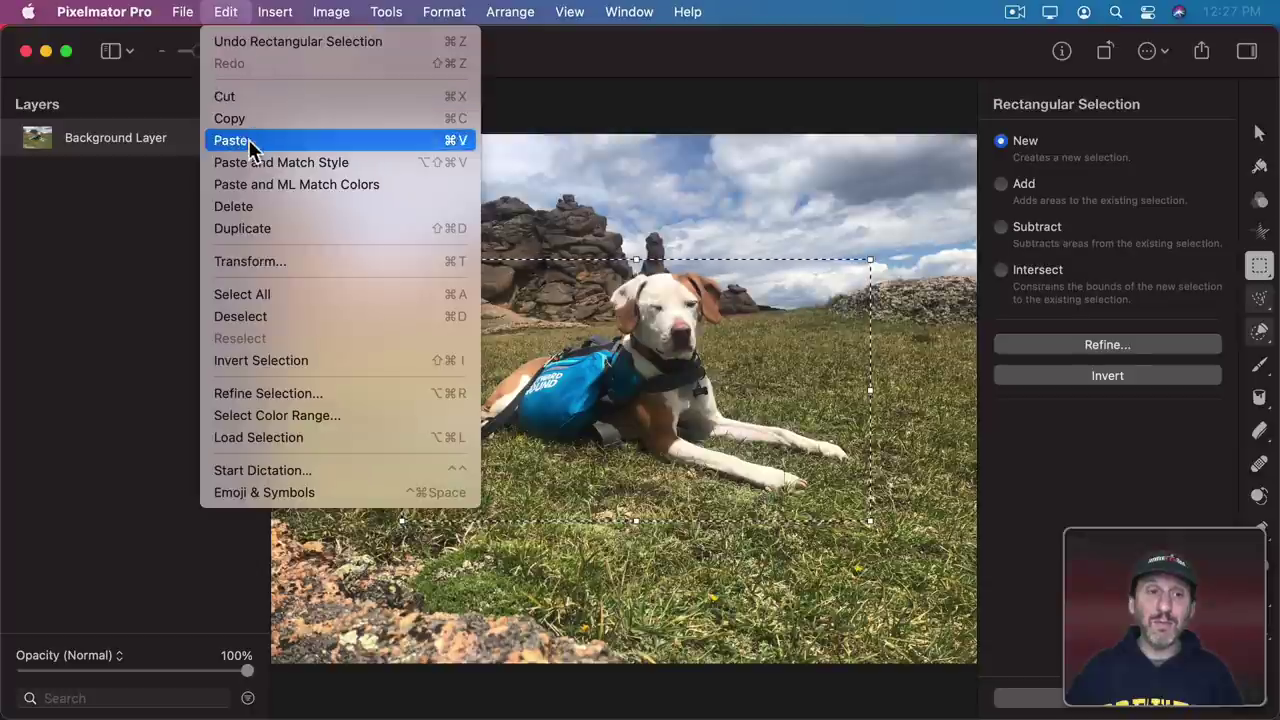
click(250, 139)
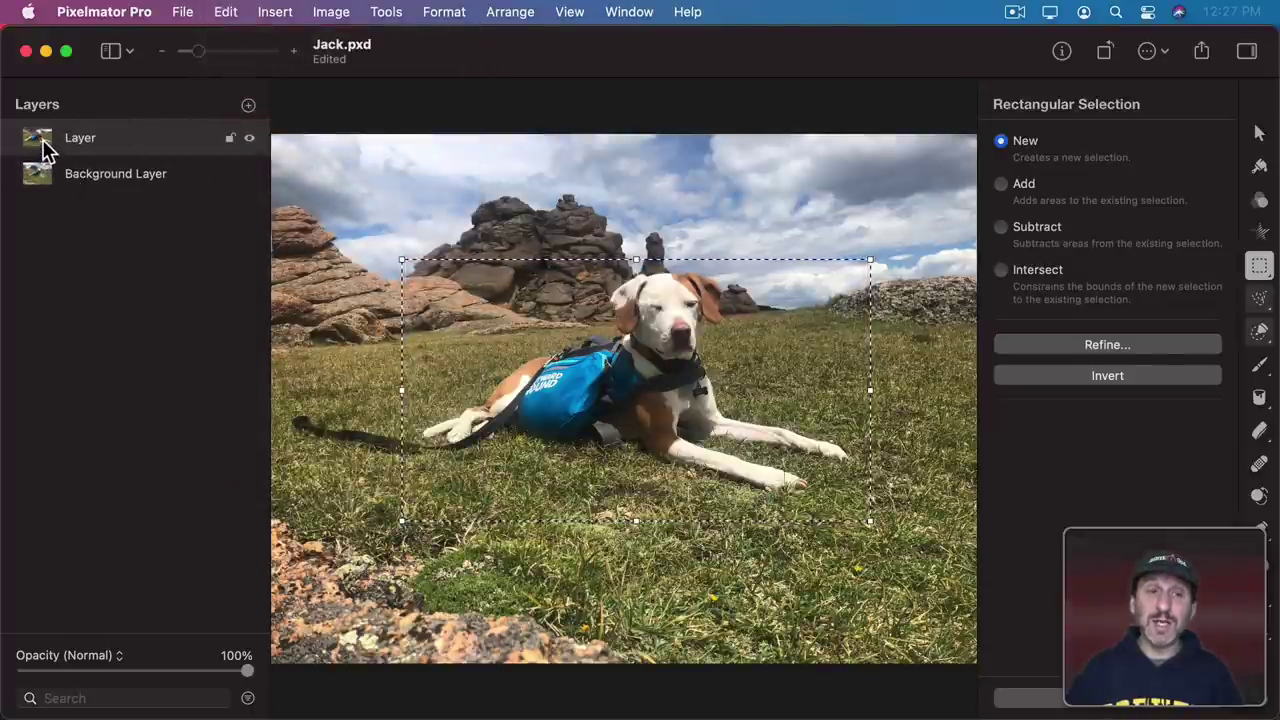
key(super+d)
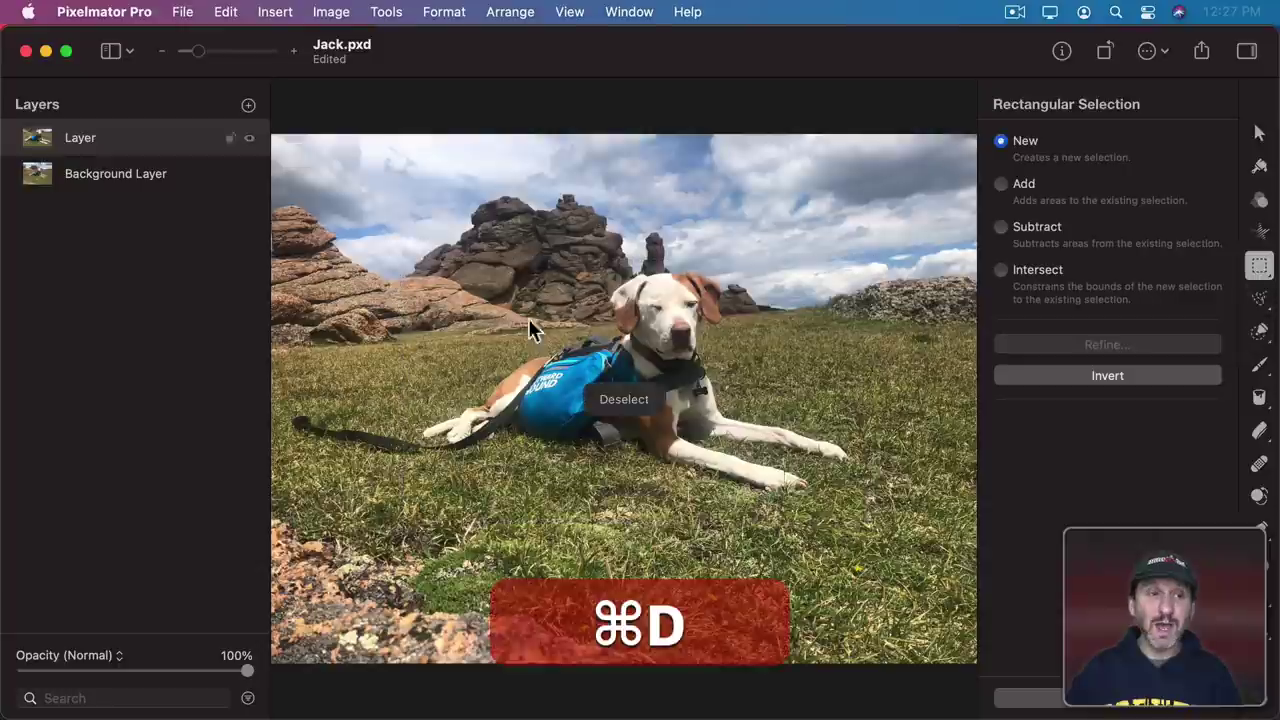
click(1259, 133)
drag(634, 330, 657, 277)
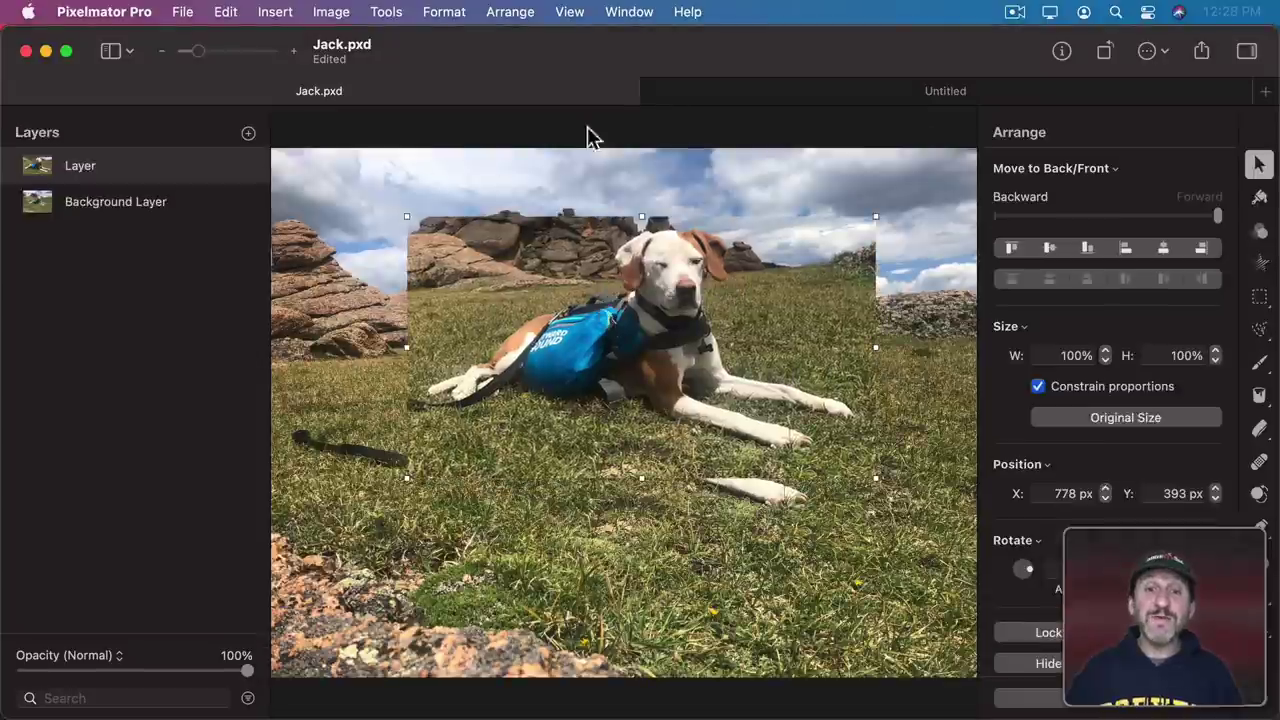
Step: Paste the dog cutout into the blank Untitled image and reposition it on the canvas
click(916, 97)
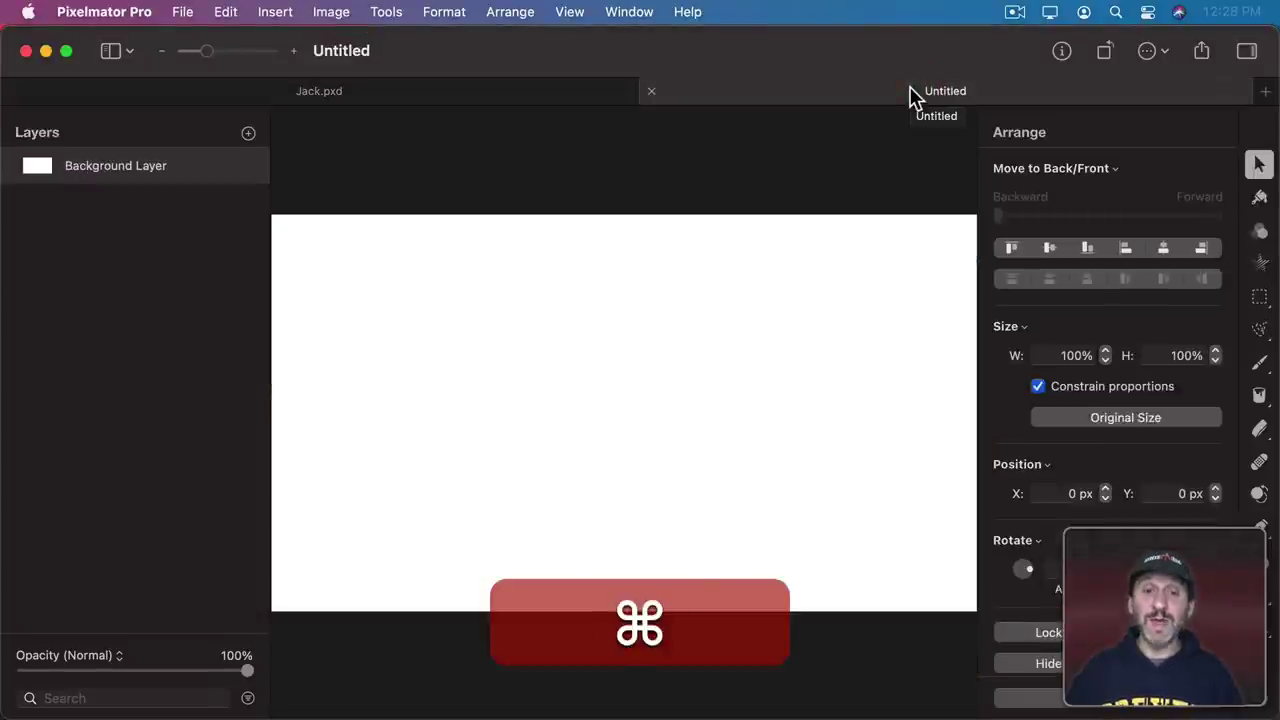
key(super+v)
drag(354, 323, 509, 371)
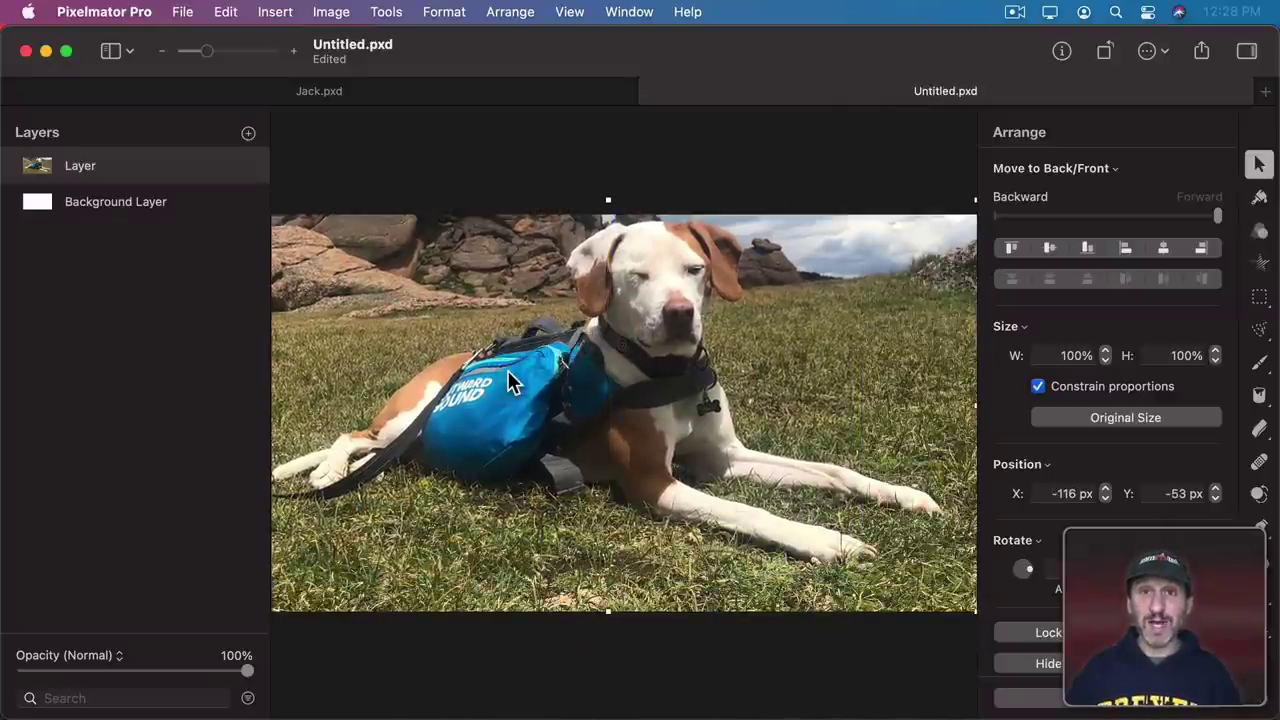
key(super+Tab)
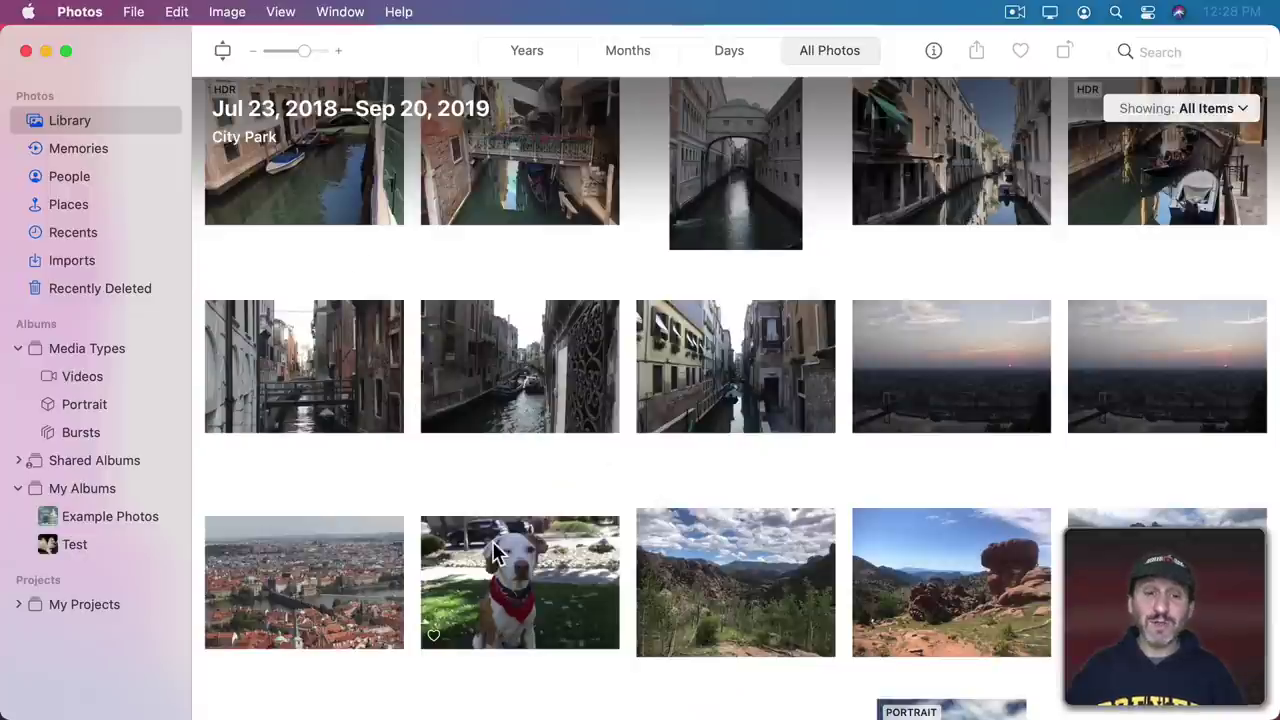
Step: Copy the photo of the dog in a bandana and paste it below the TextEdit sentence
click(534, 583)
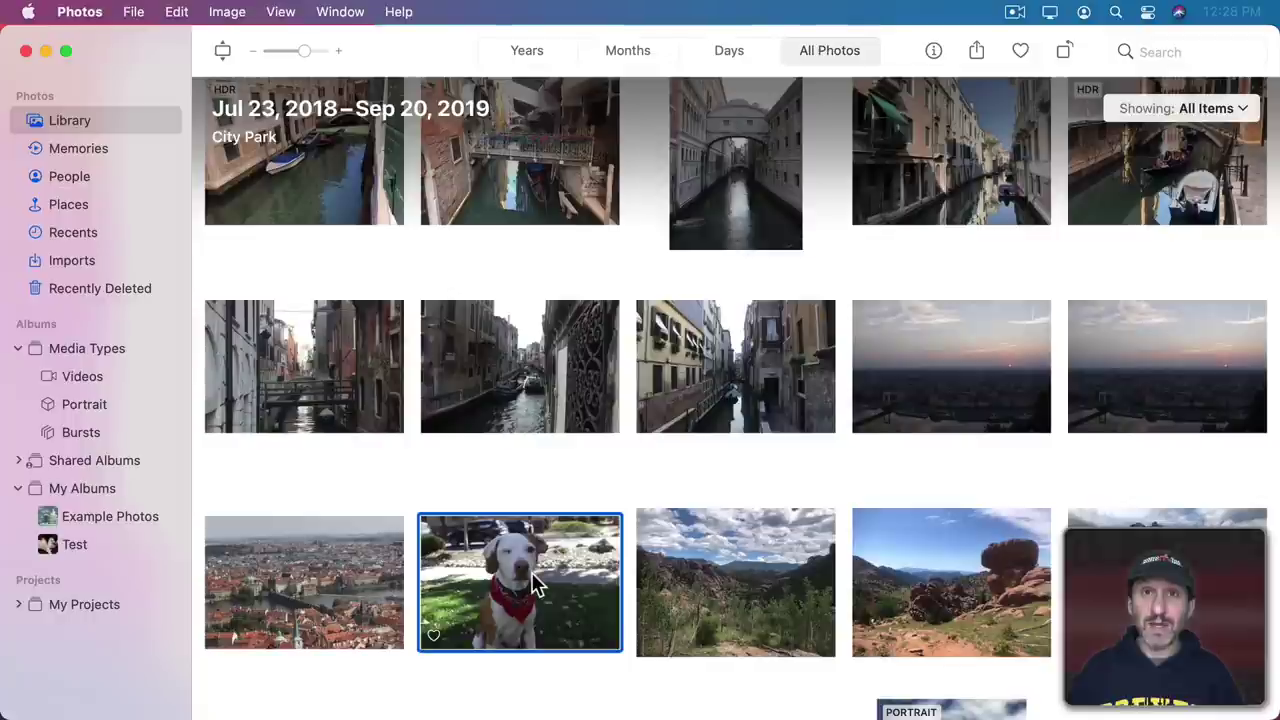
key(super+c)
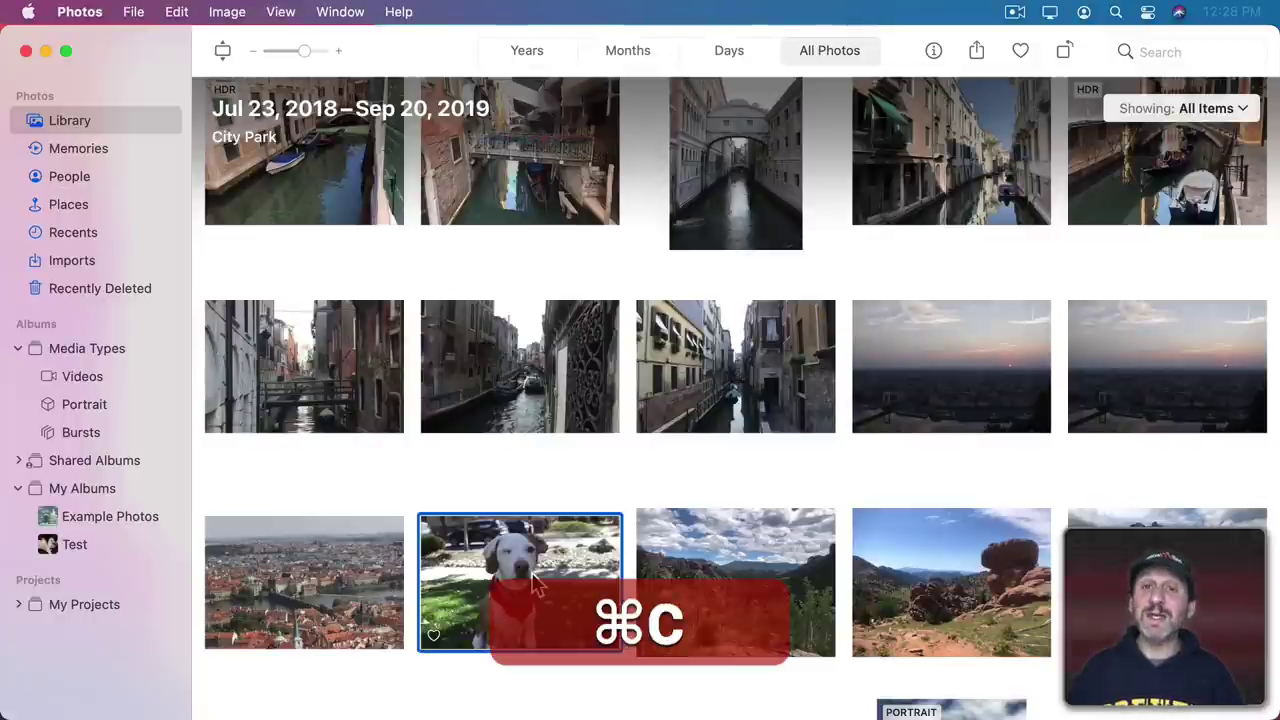
key(Return)
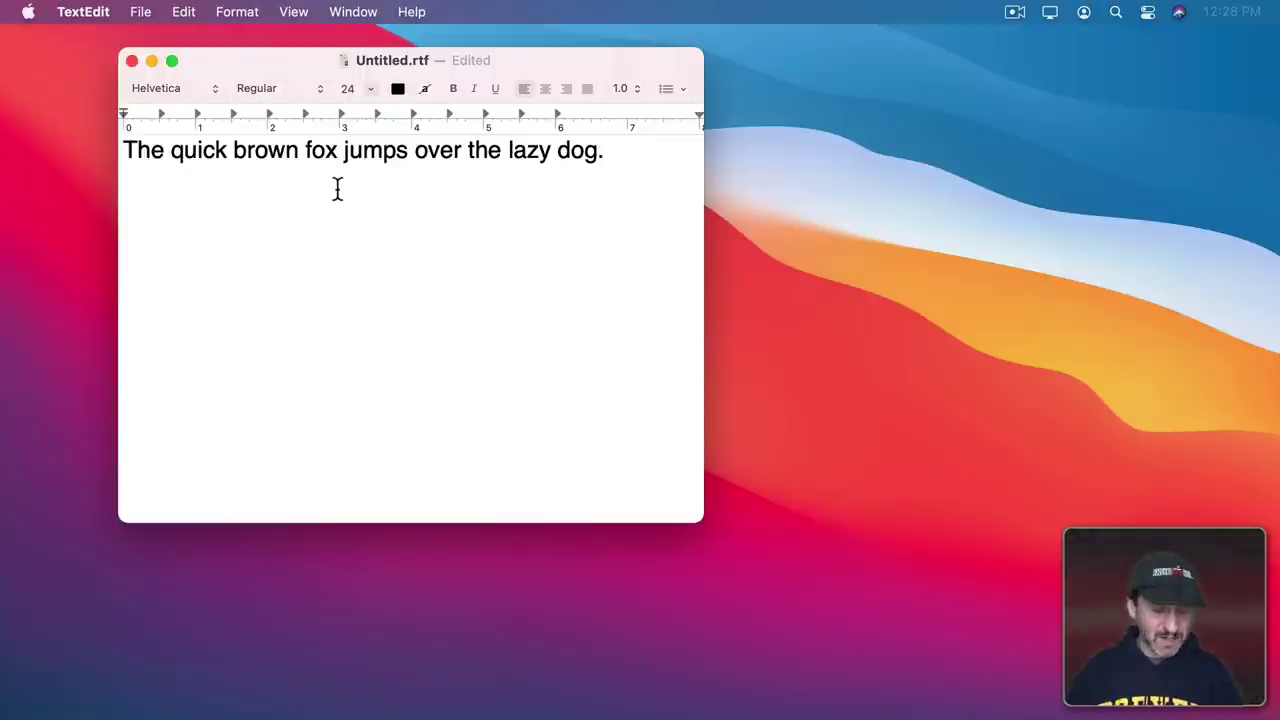
key(super)
key(super+v)
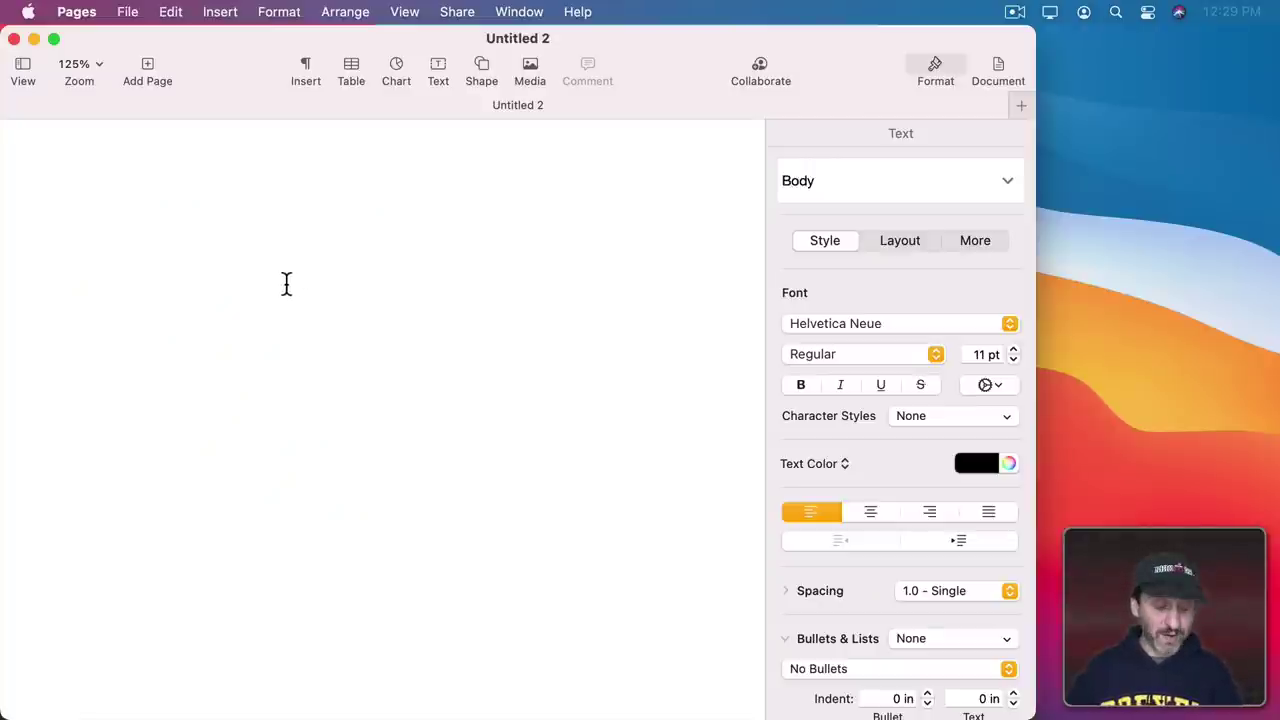
Step: Paste the dog photo into the blank Pages document and nudge it near the page top
key(super)
key(super+v)
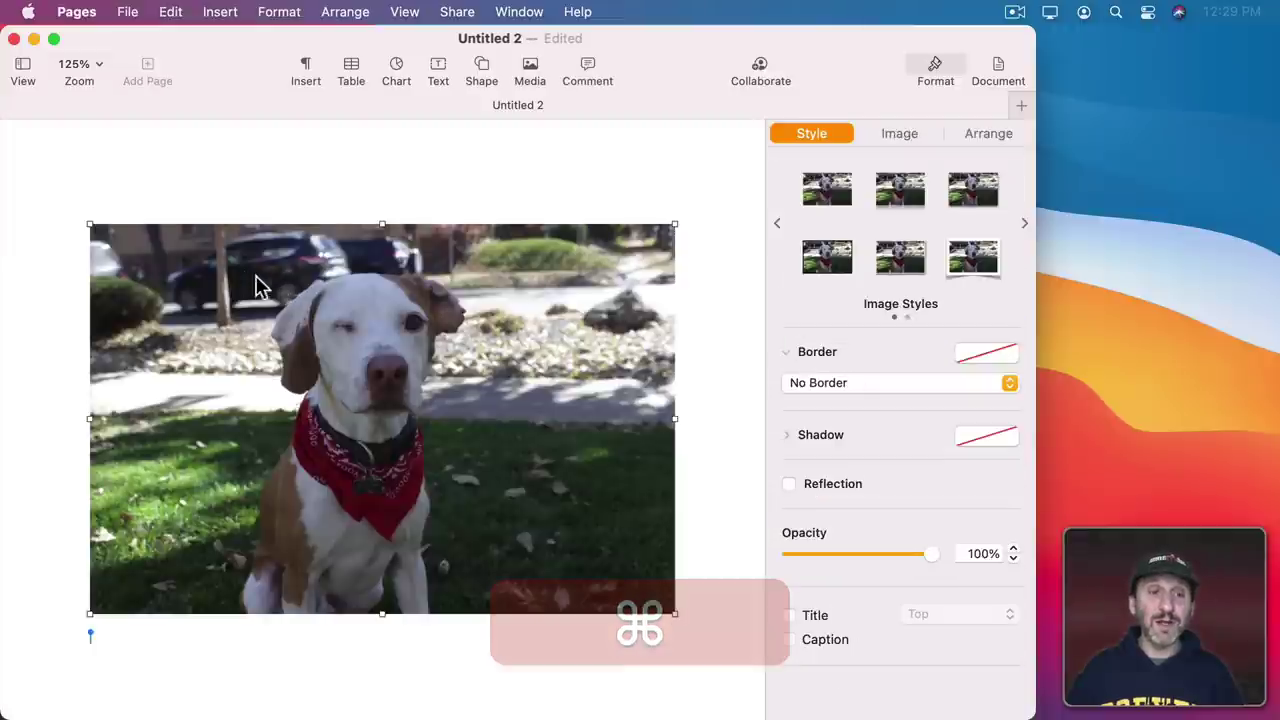
drag(367, 322, 339, 332)
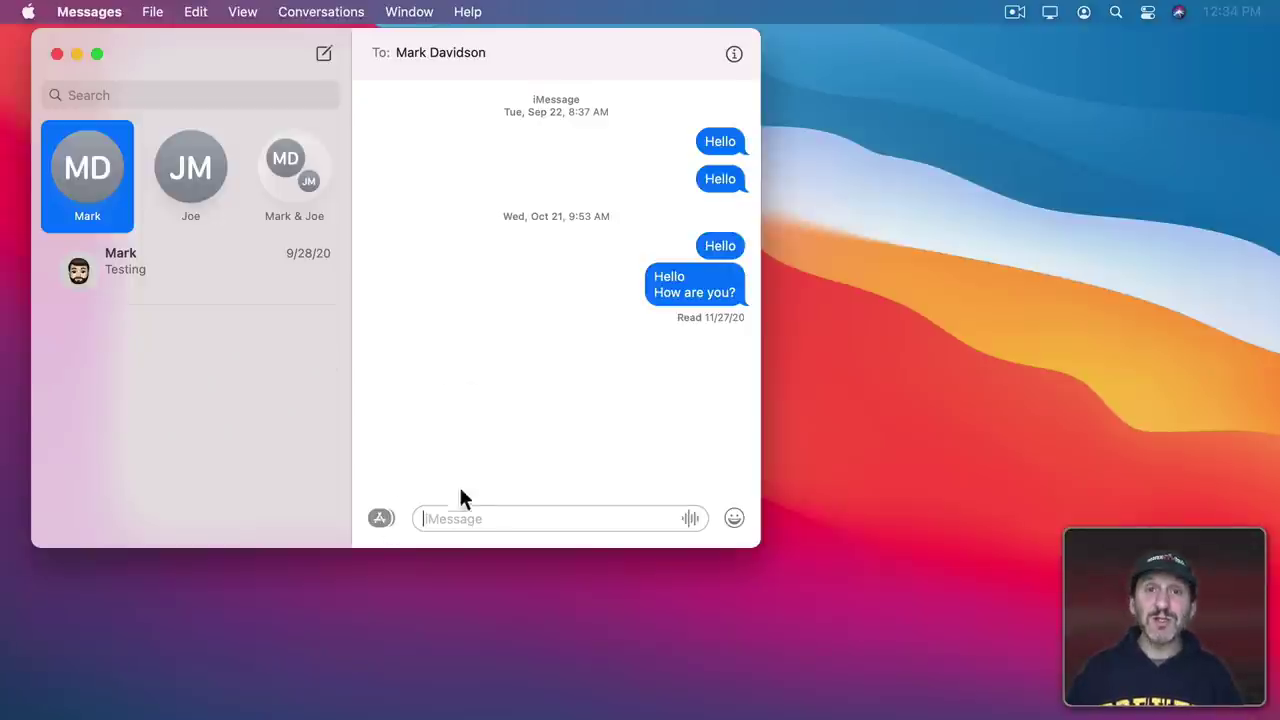
Step: Paste the copied dog photo into the iMessage compose field of the open conversation
click(381, 518)
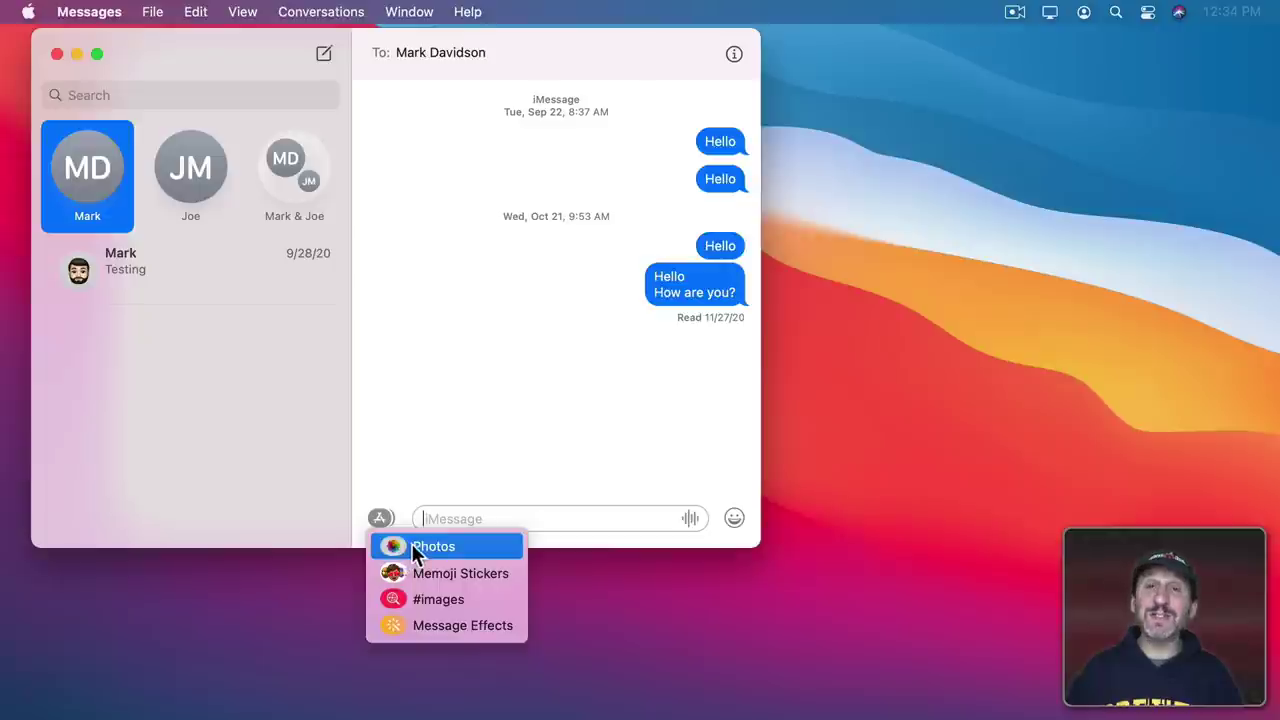
click(446, 452)
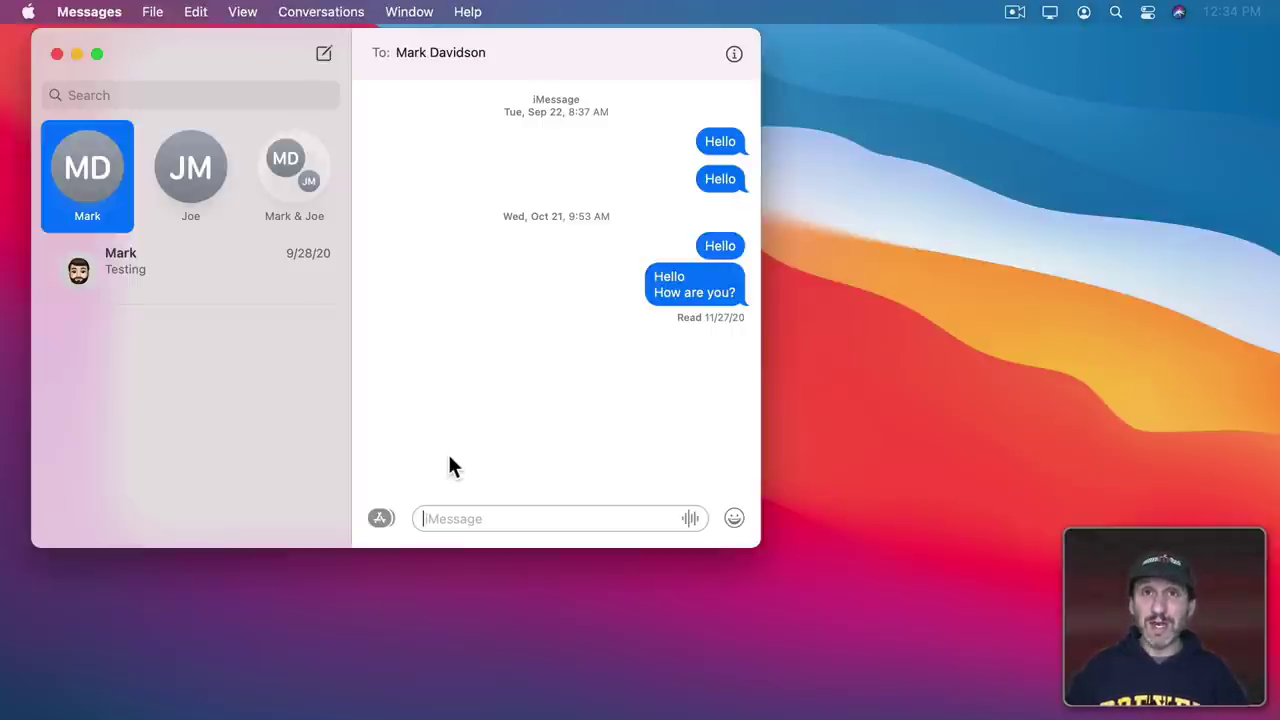
click(431, 517)
key(super+v)
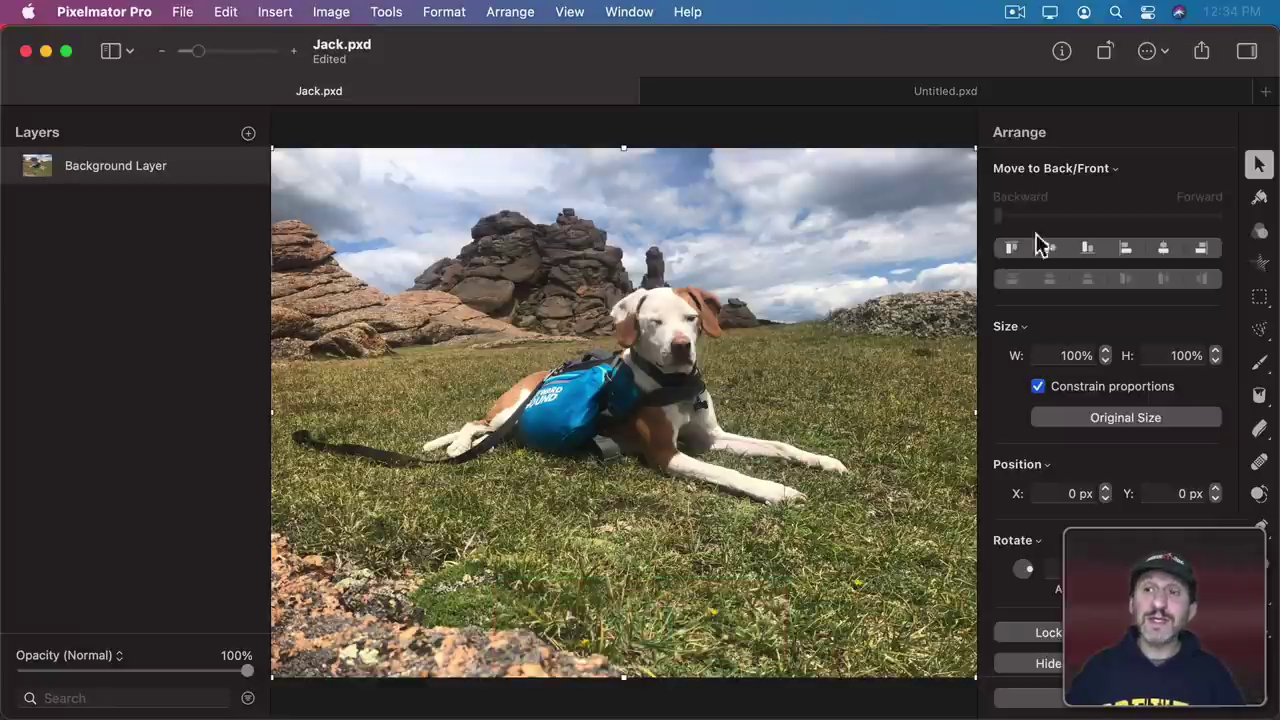
Step: Copy a rectangular crop of the dog's head into Messages, then select the Mad Hatter illustration
click(1259, 296)
drag(597, 270, 737, 397)
key(super+c)
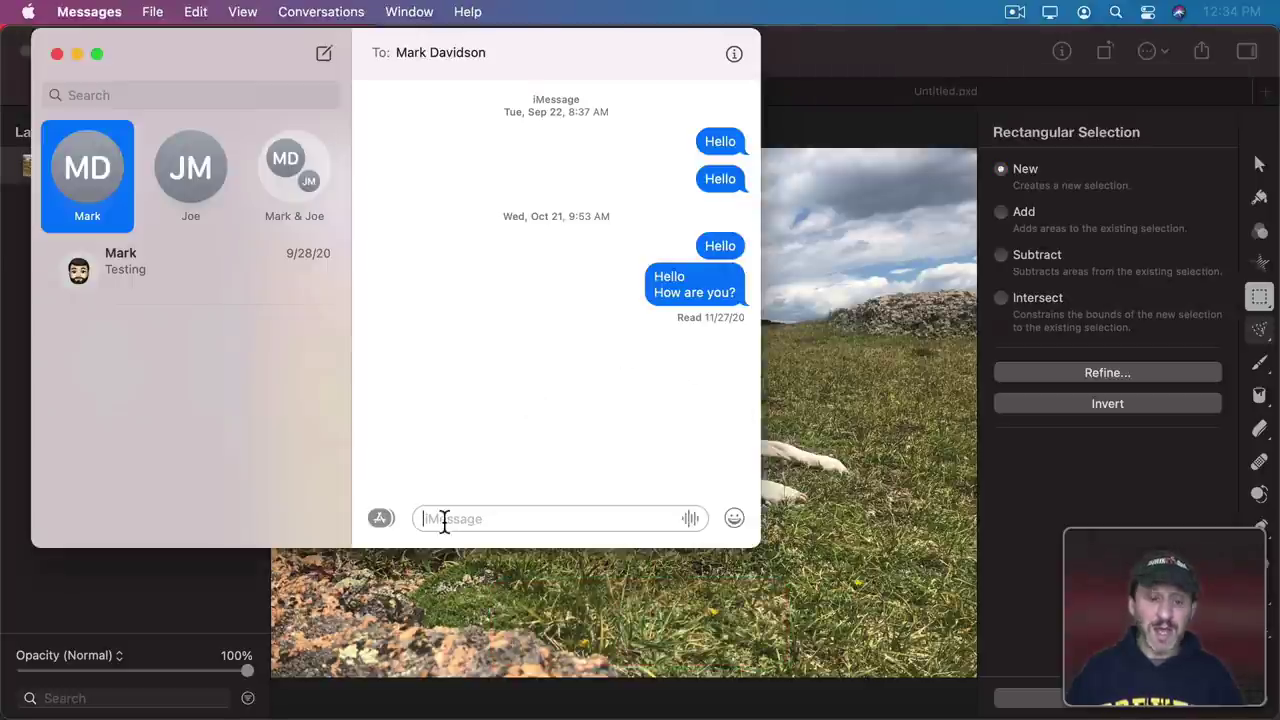
key(super+v)
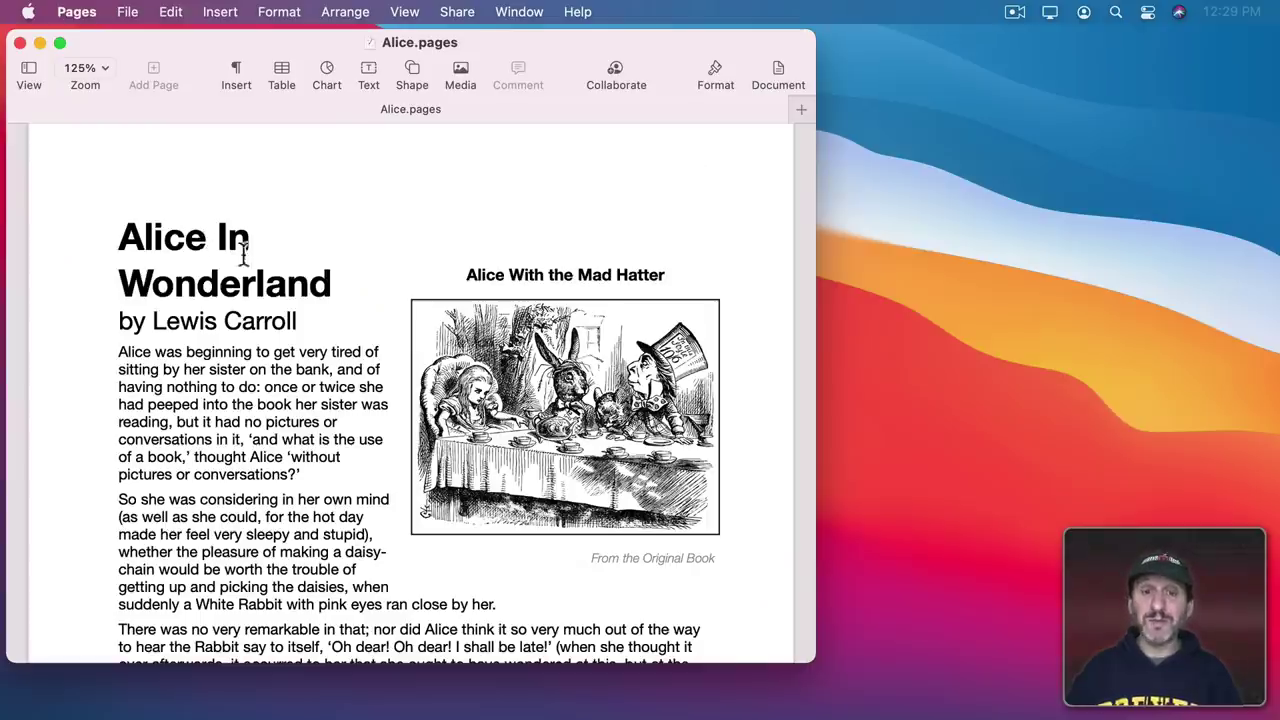
click(512, 362)
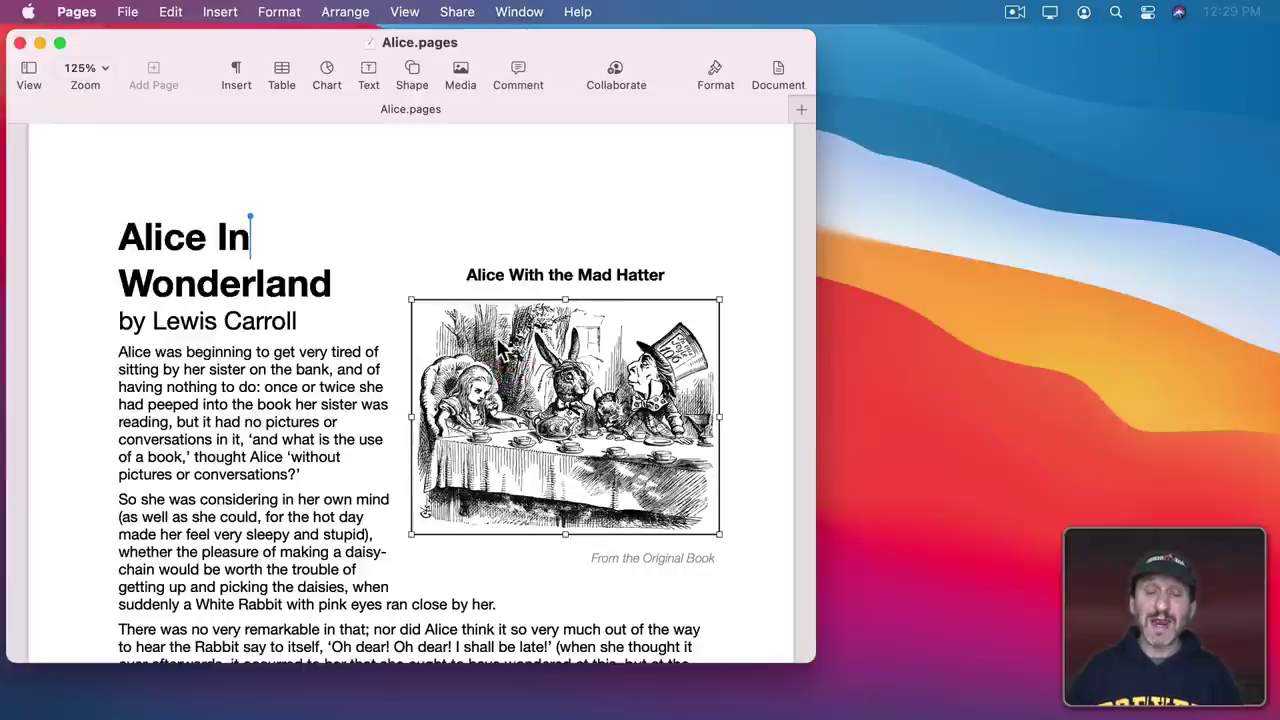
Step: Paste the Mad Hatter illustration onto the blank Untitled.key slide and drag it to the upper left
key(super+c)
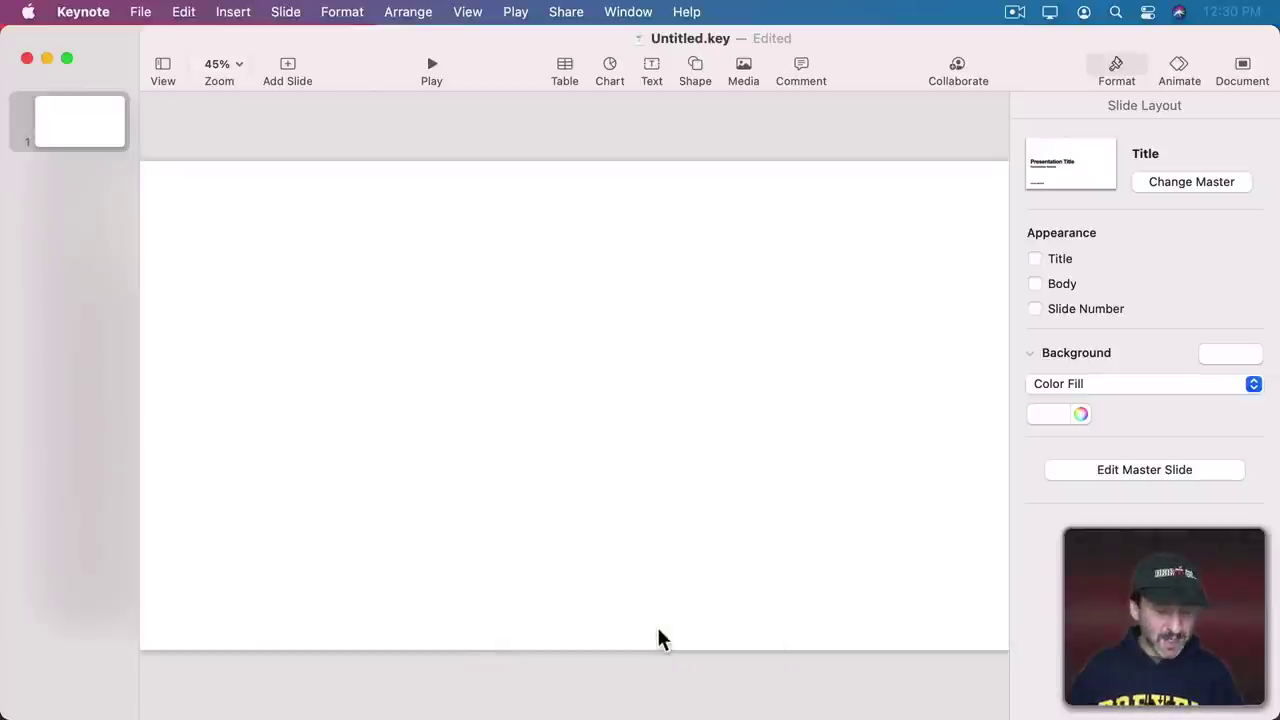
key(super+v)
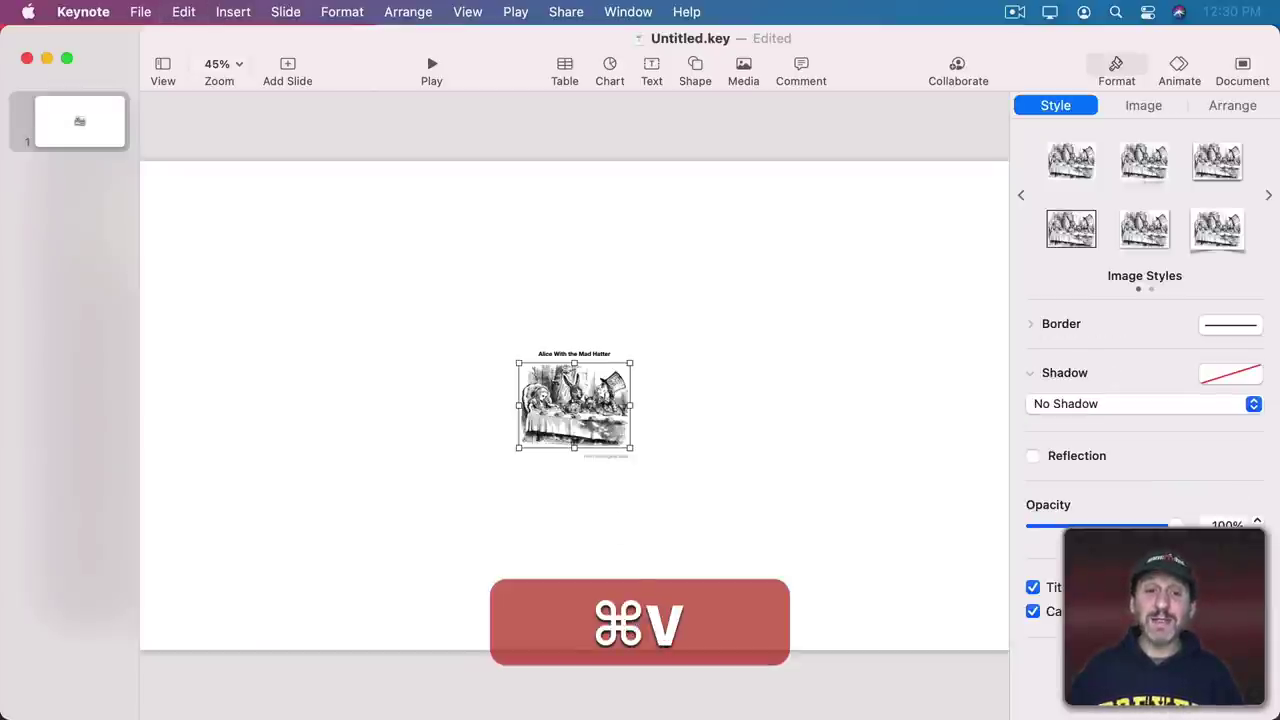
drag(592, 410, 422, 284)
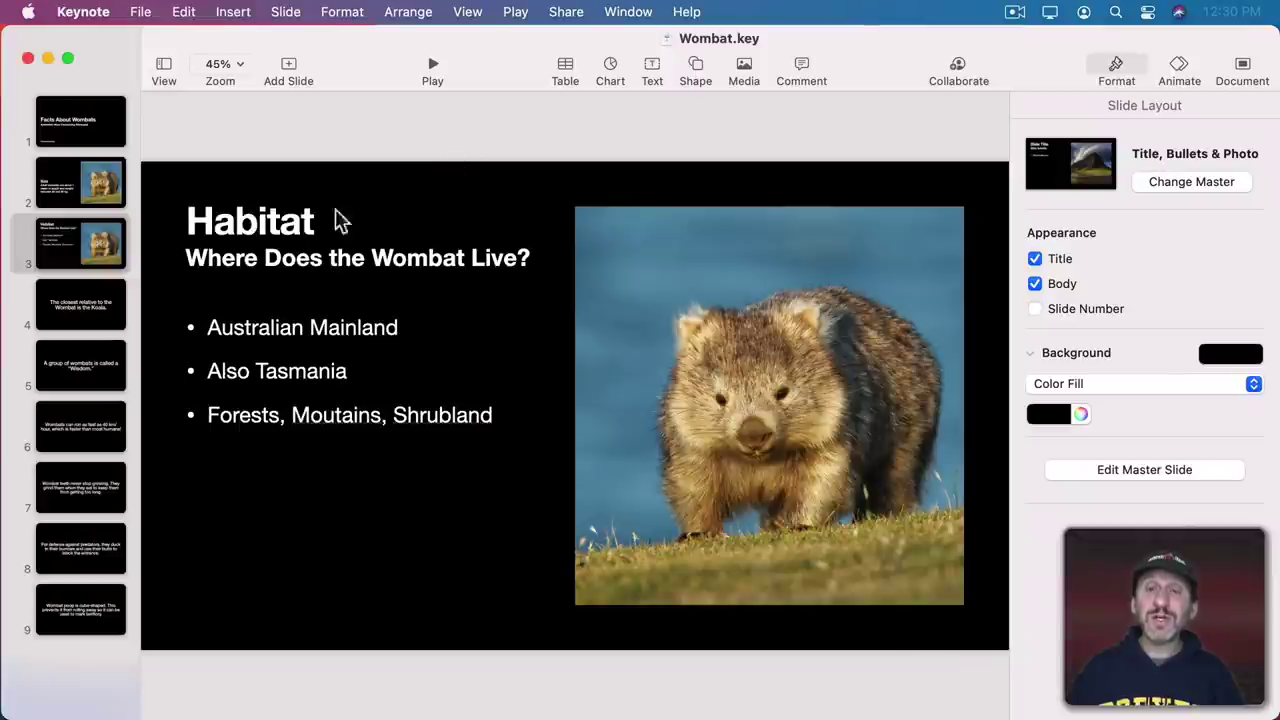
Step: Select the wombat photo and Habitat title together and copy them
click(639, 272)
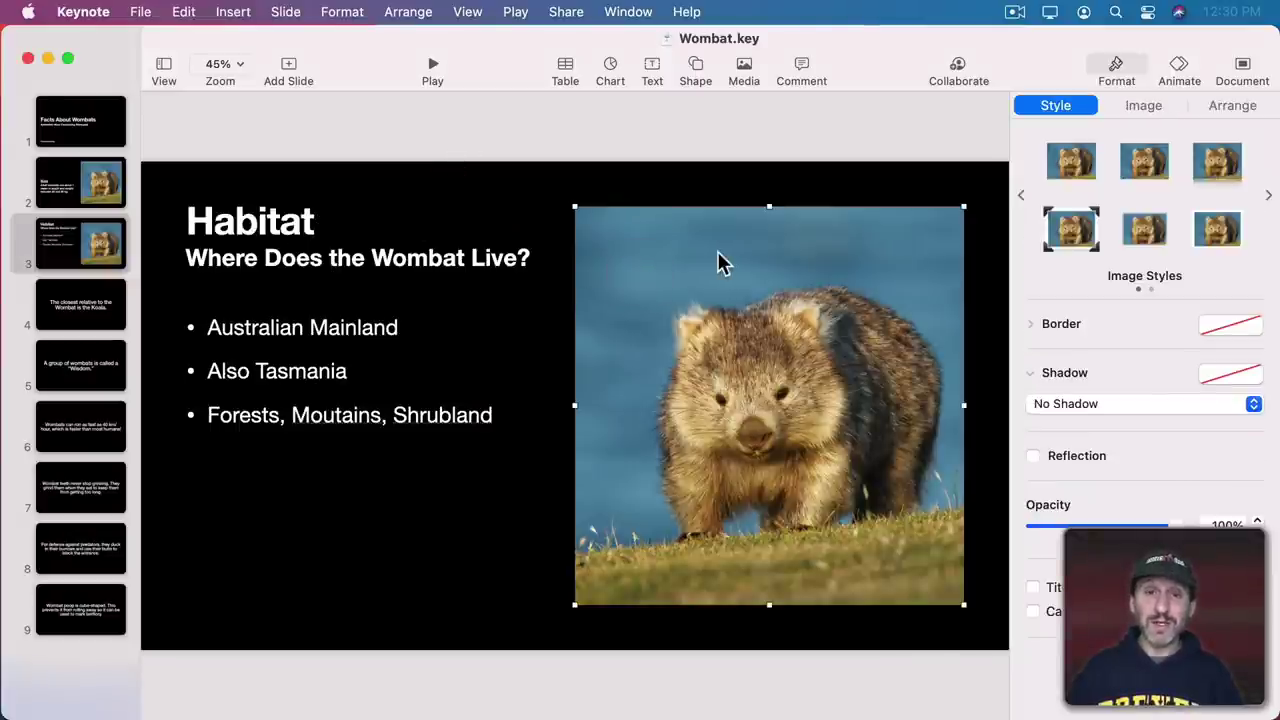
super+click(270, 228)
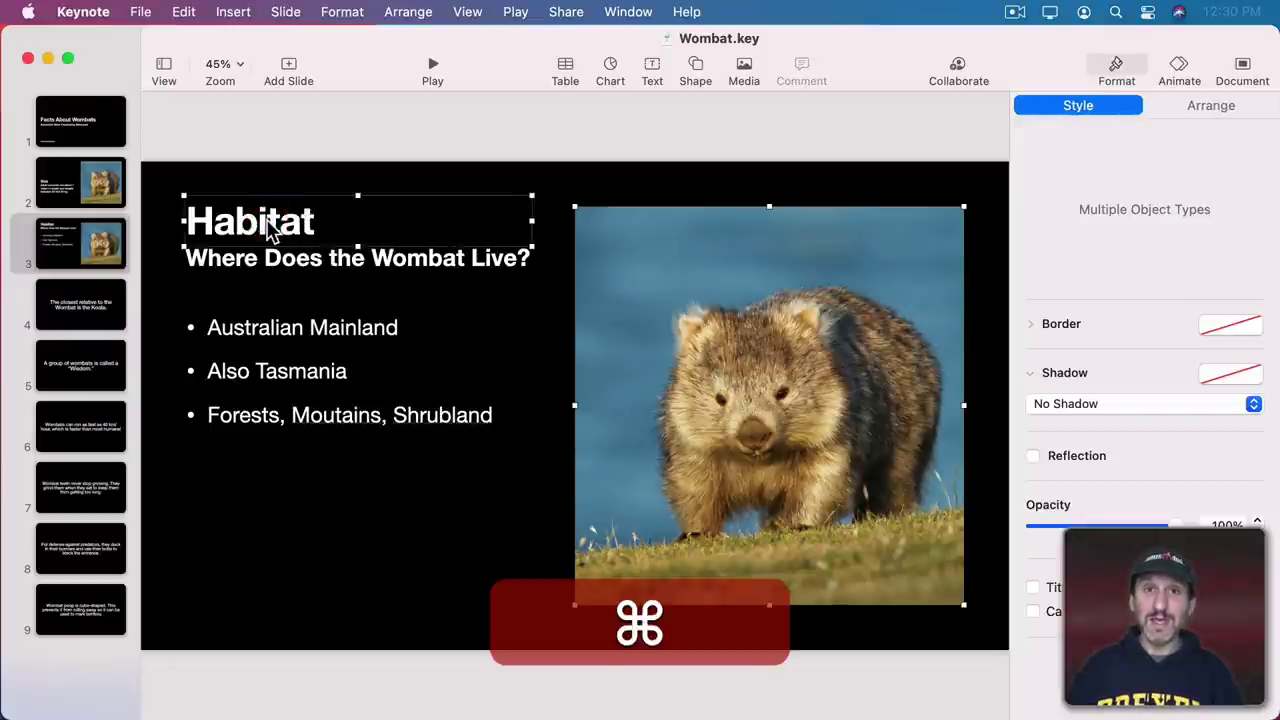
key(super+c)
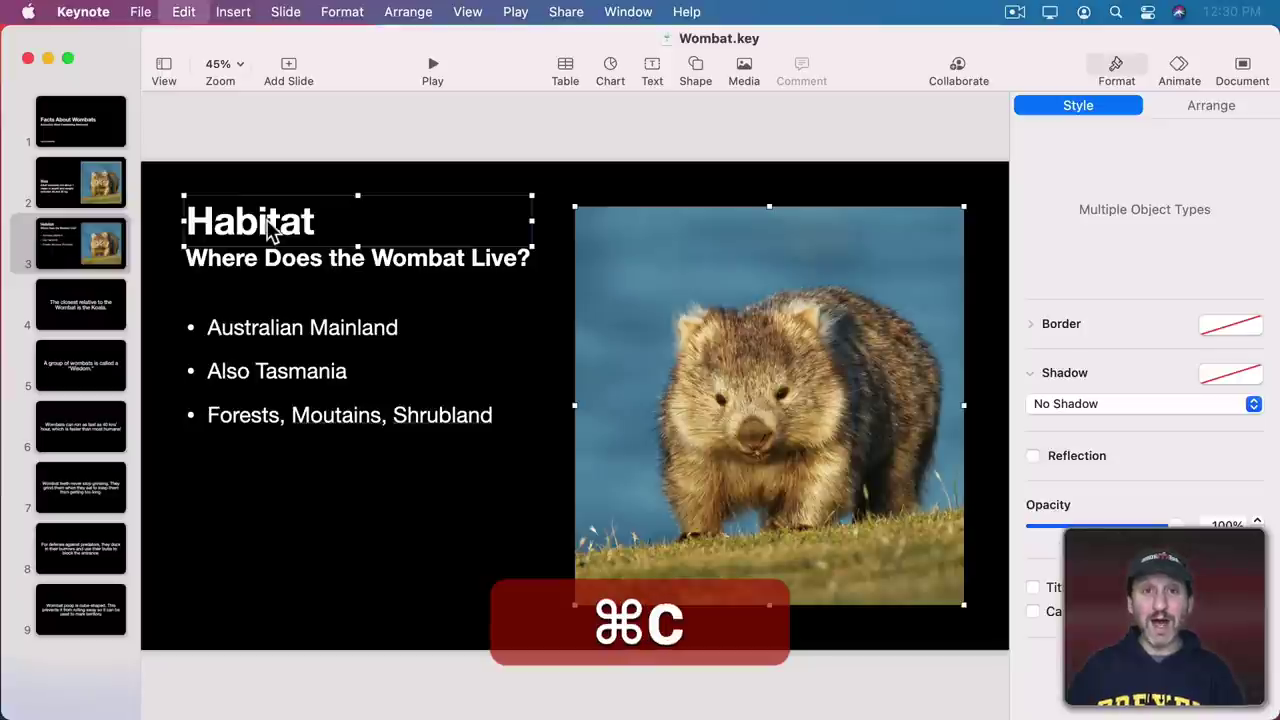
Step: Insert a new Blank-layout slide and paste the Habitat title and wombat photo onto it
click(283, 68)
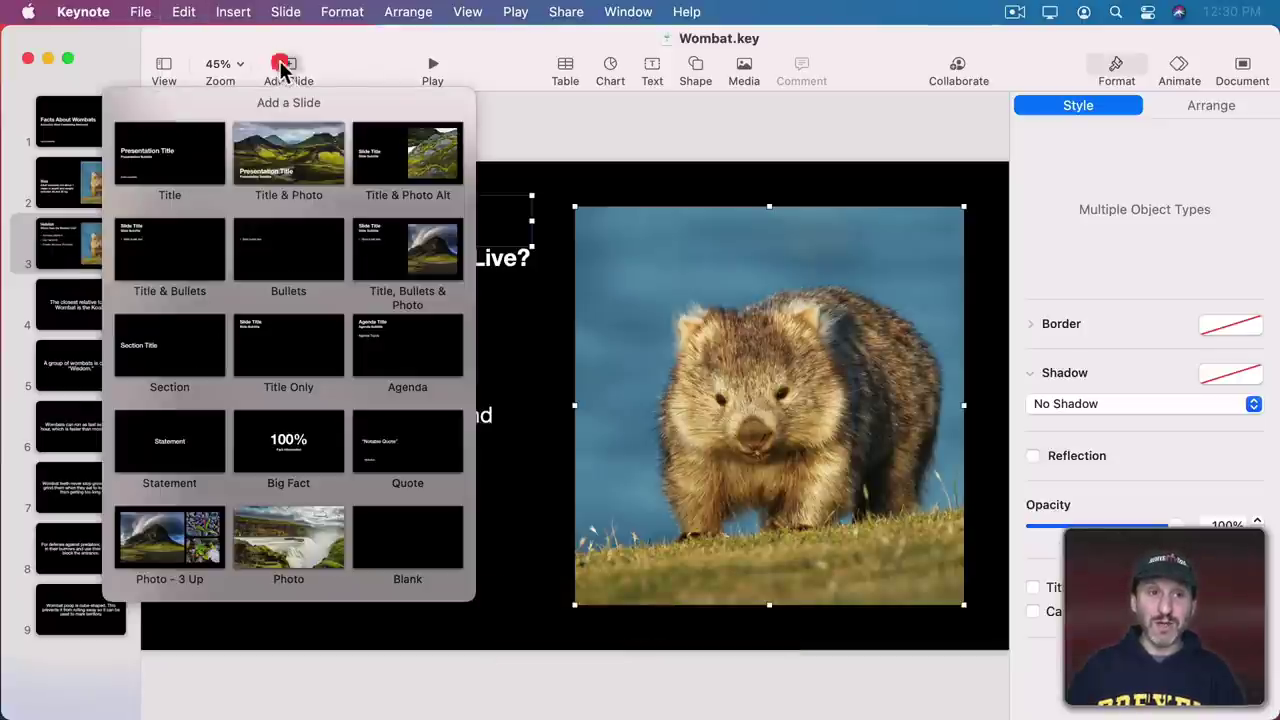
click(418, 550)
key(super+v)
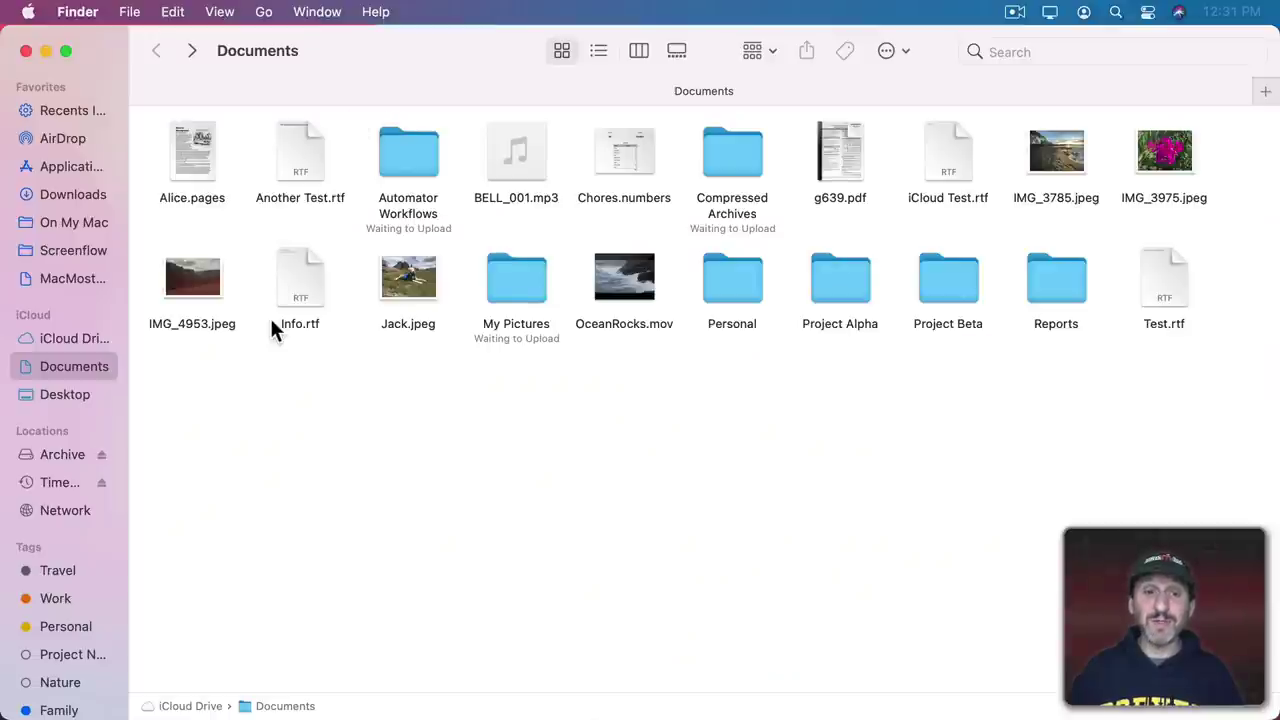
Step: Copy IMG_3975.jpeg into Project Alpha using Edit > Paste Item, then return to Documents
click(1163, 152)
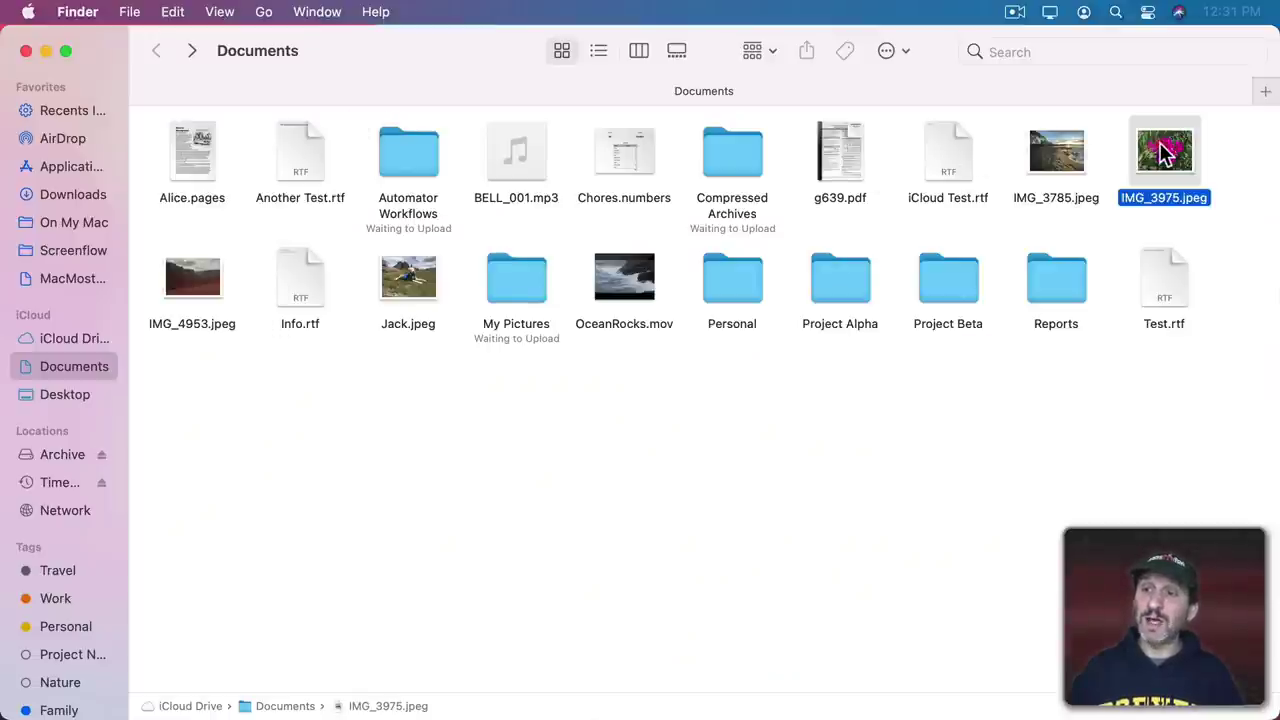
key(super+c)
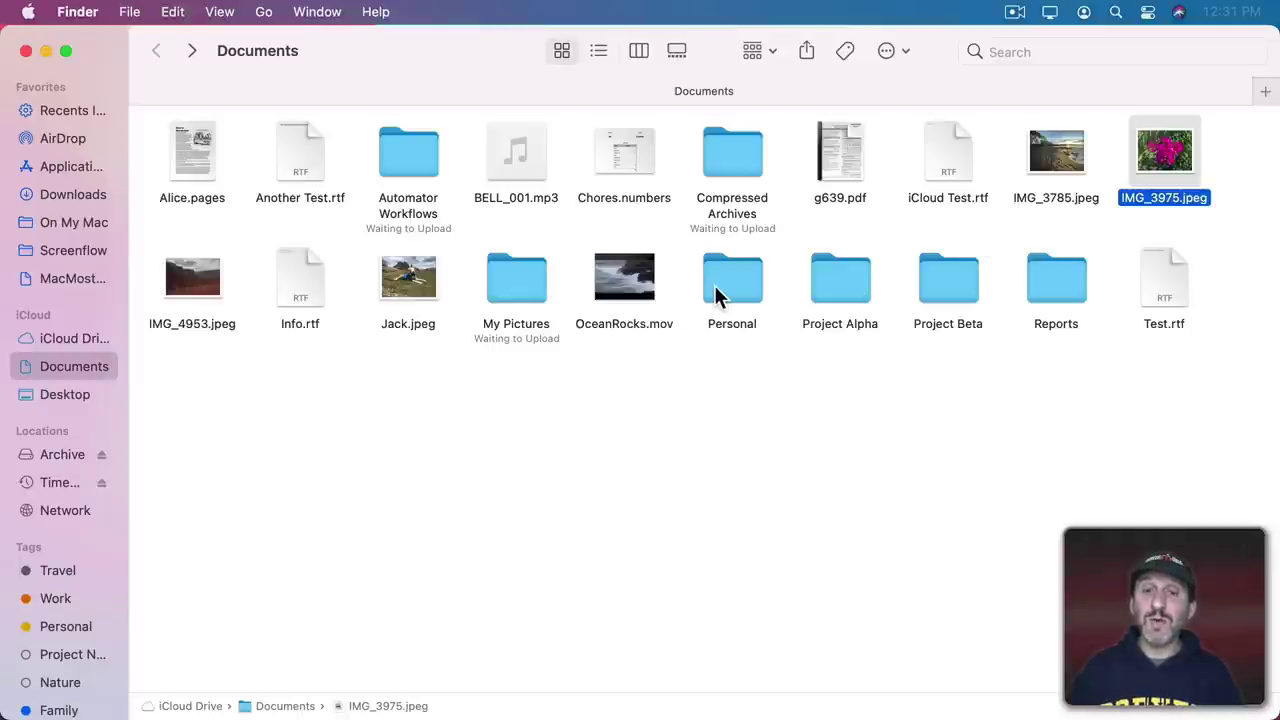
double_click(840, 285)
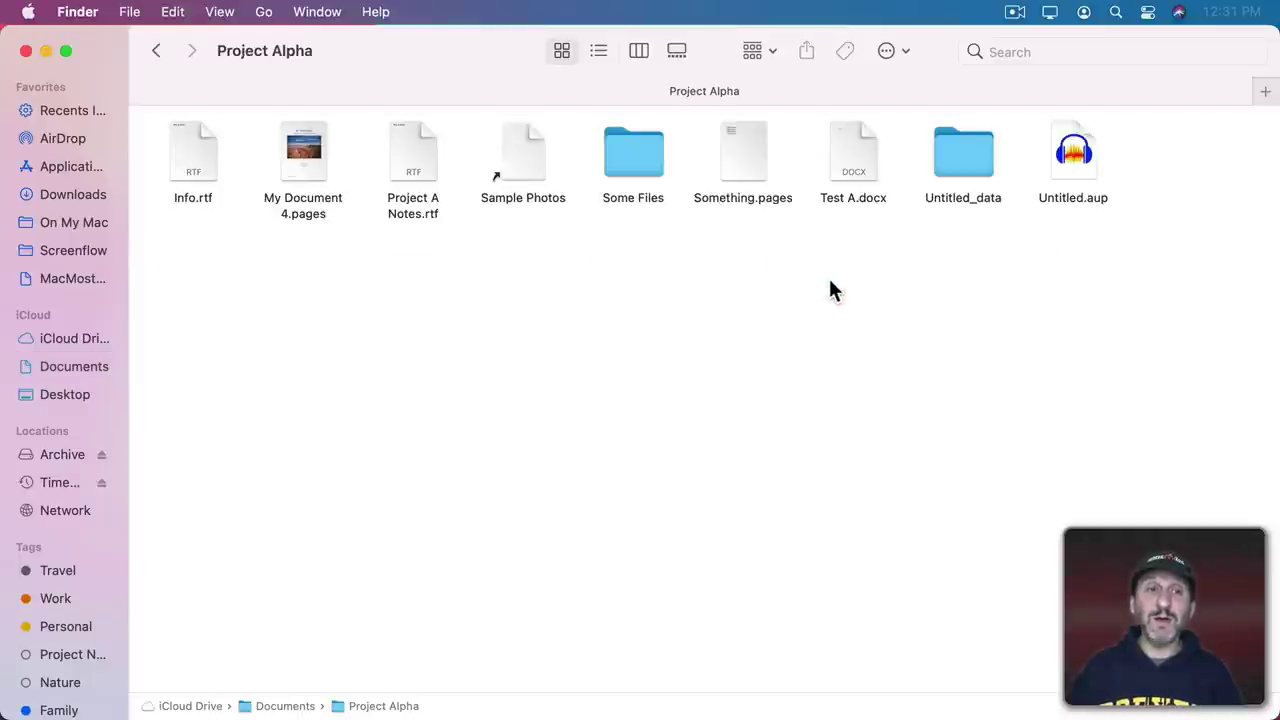
mouse_move(266, 78)
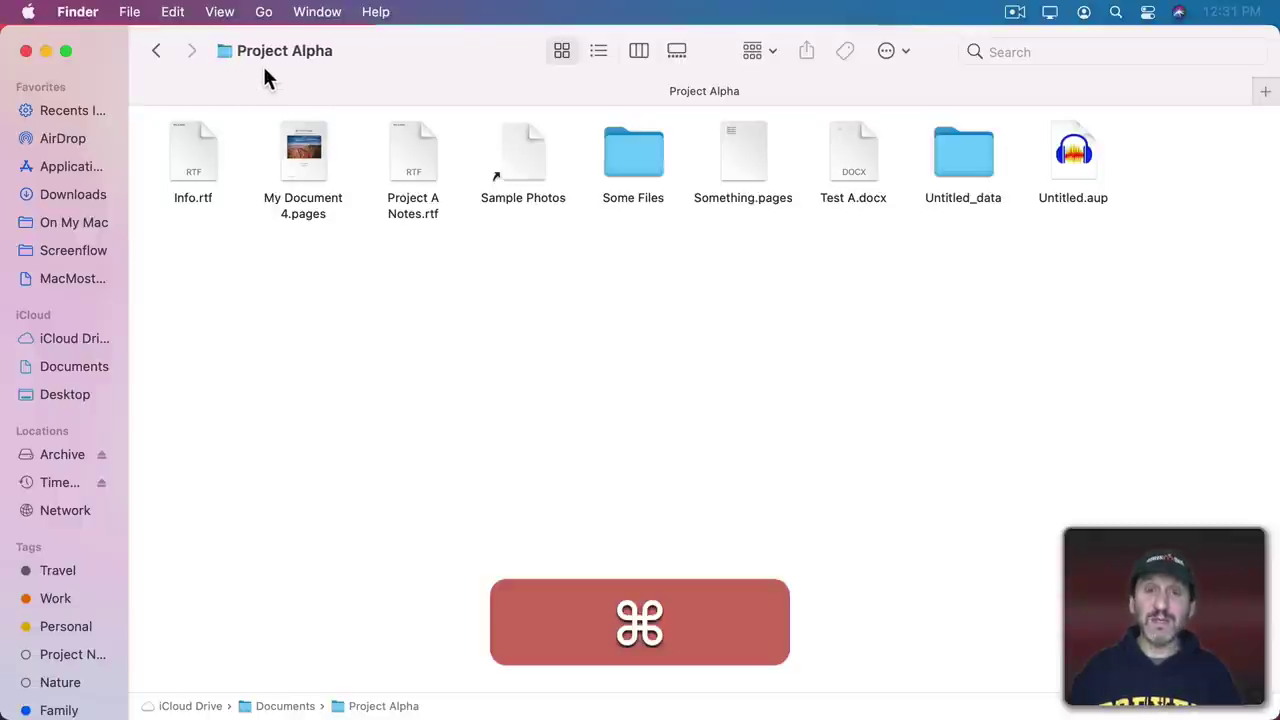
click(172, 11)
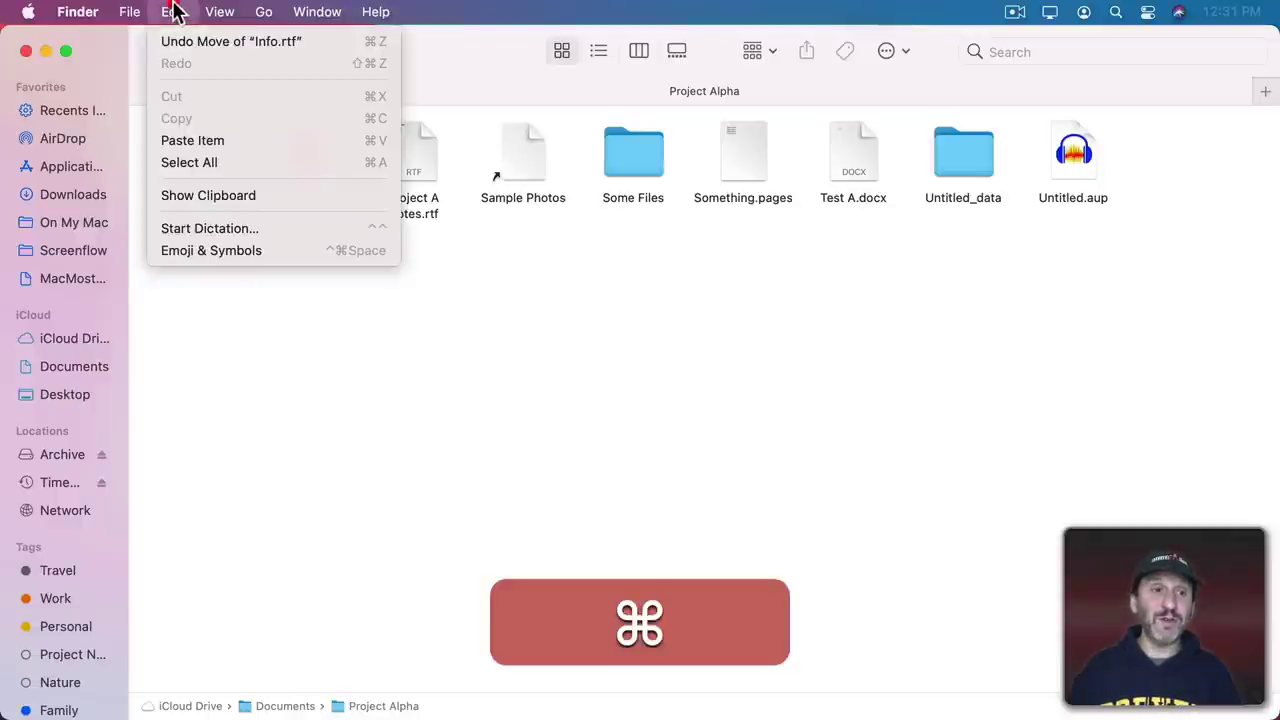
click(194, 135)
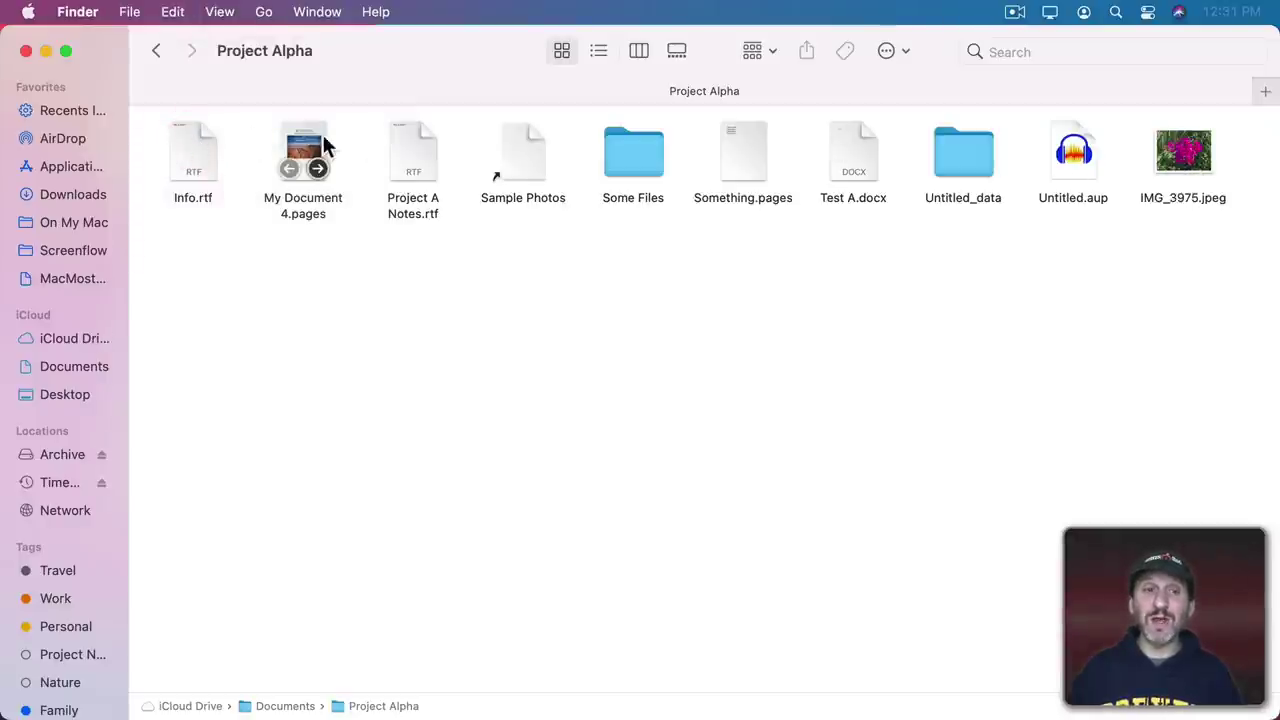
click(157, 50)
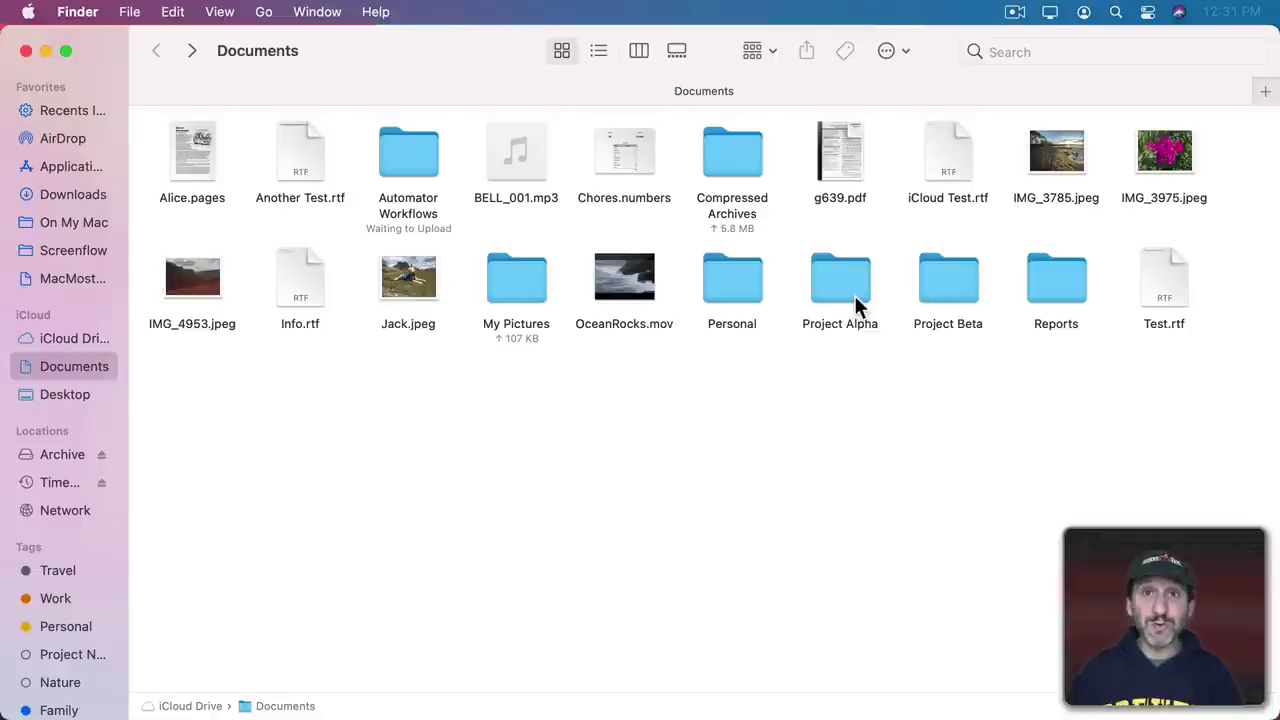
Step: Multi-select IMG_3785.jpeg, BELL_001.mp3 and iCloud Test.rtf, copy them, and paste them into Project Alpha
click(1047, 150)
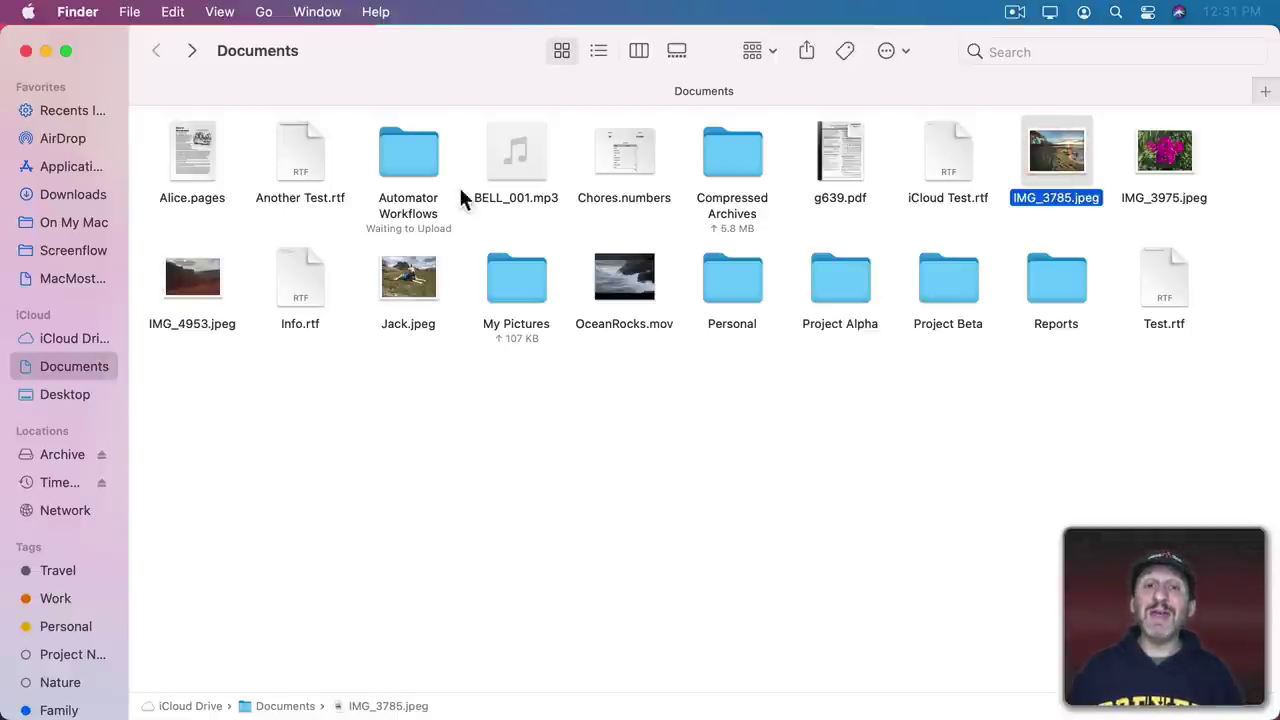
key(super)
super+click(533, 145)
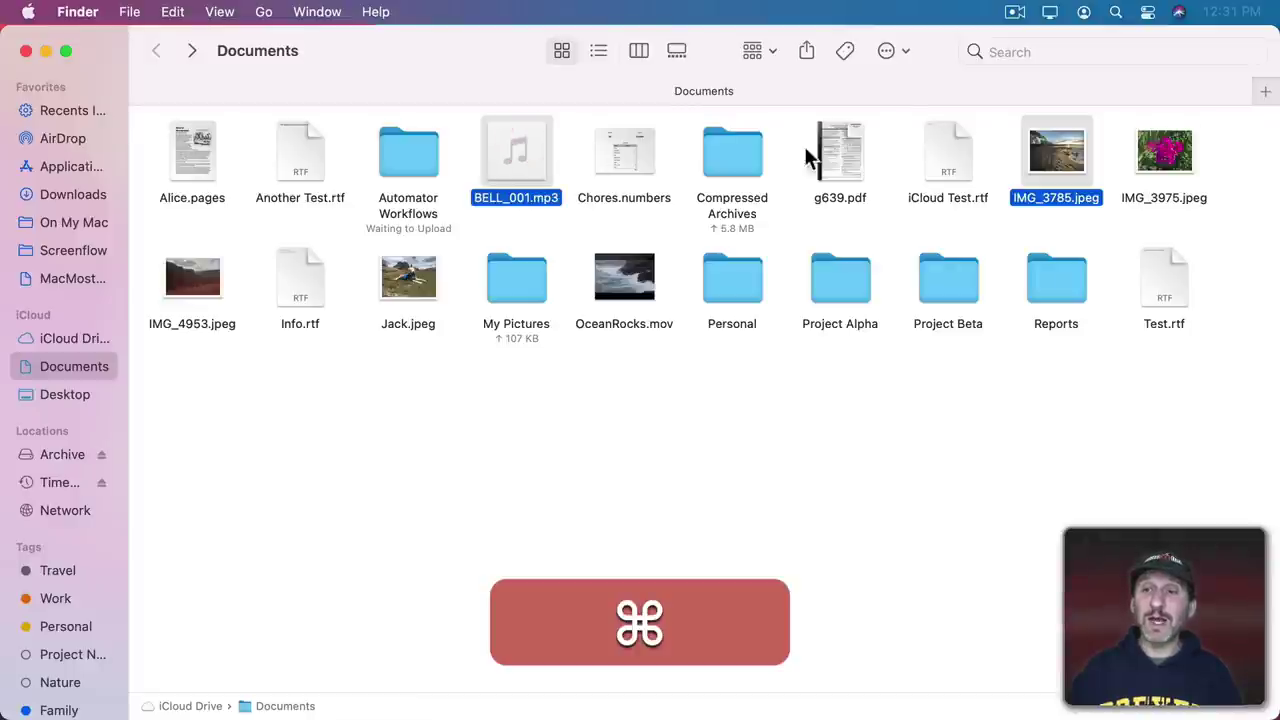
key(super)
super+click(930, 147)
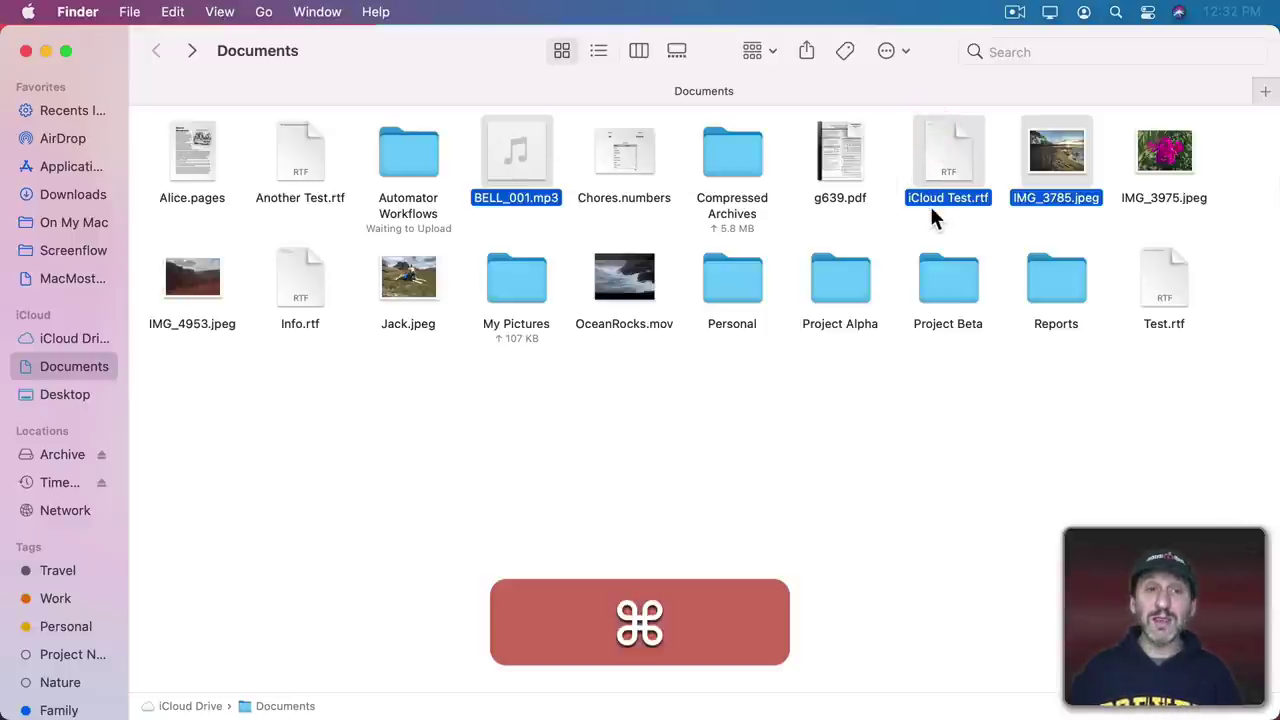
key(super+c)
double_click(842, 276)
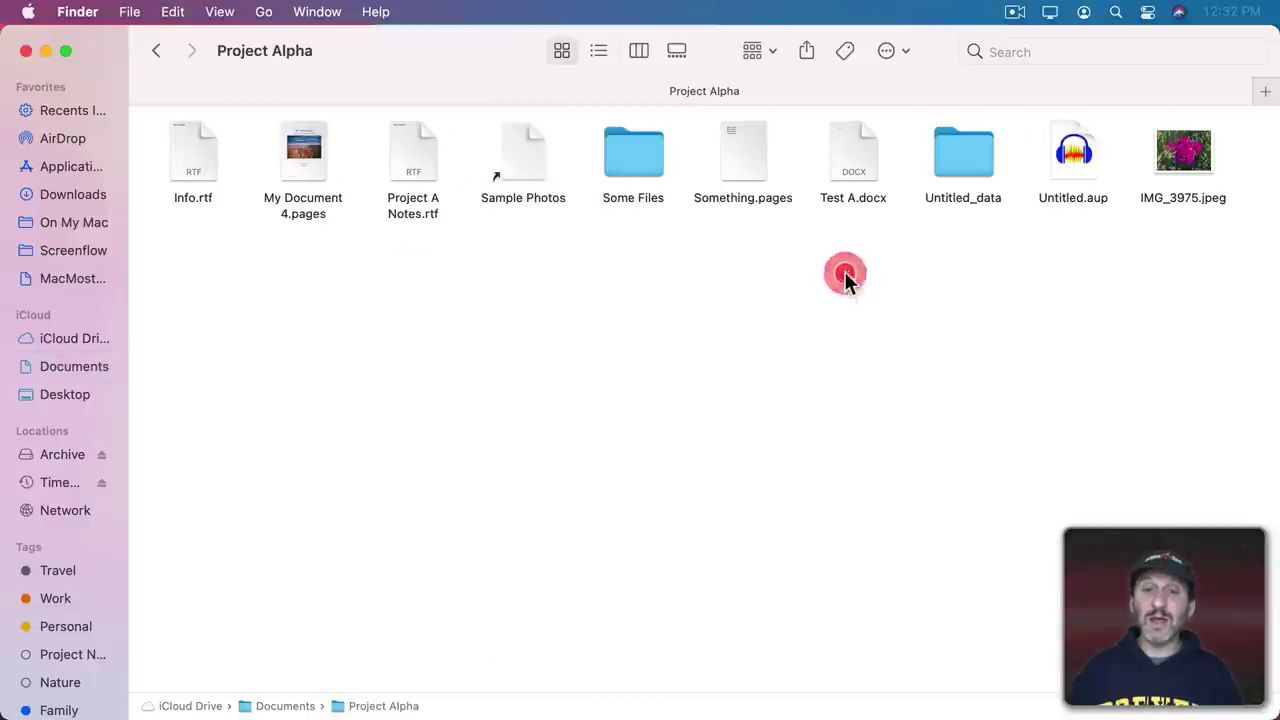
key(super+v)
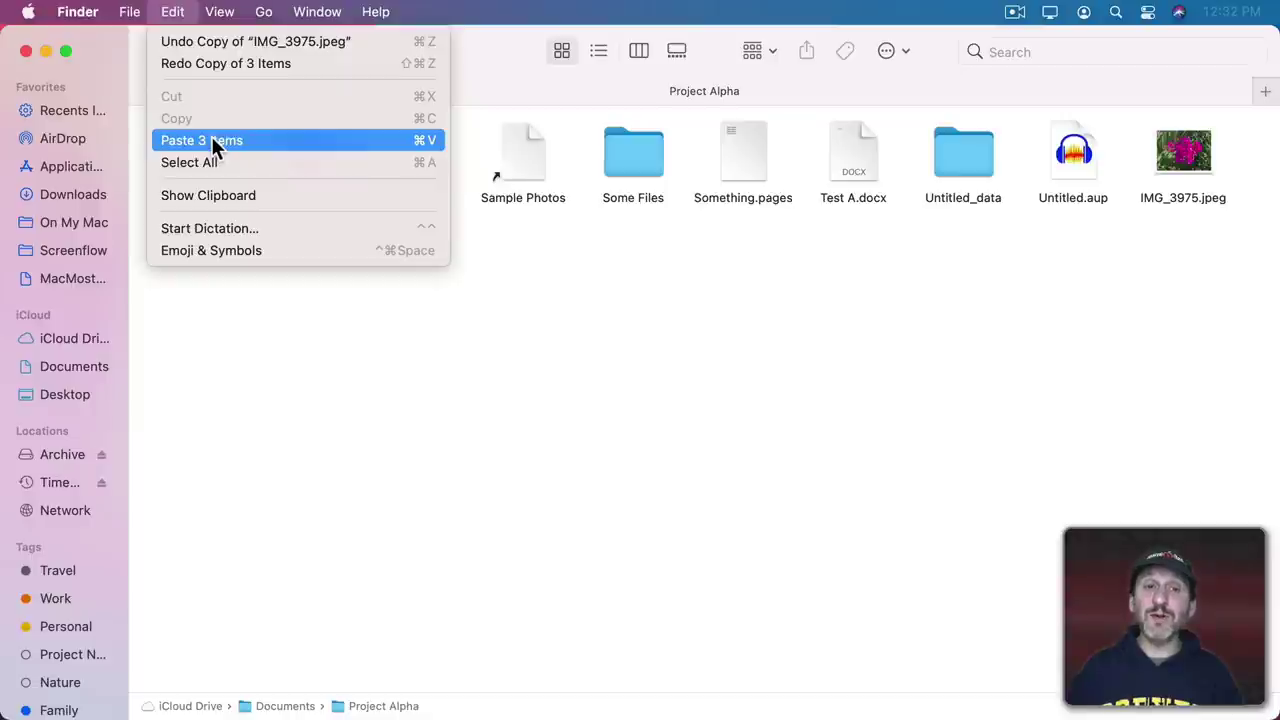
Step: Move the three files into Project Alpha with Option-Command-V, then undo it from Documents
key(alt)
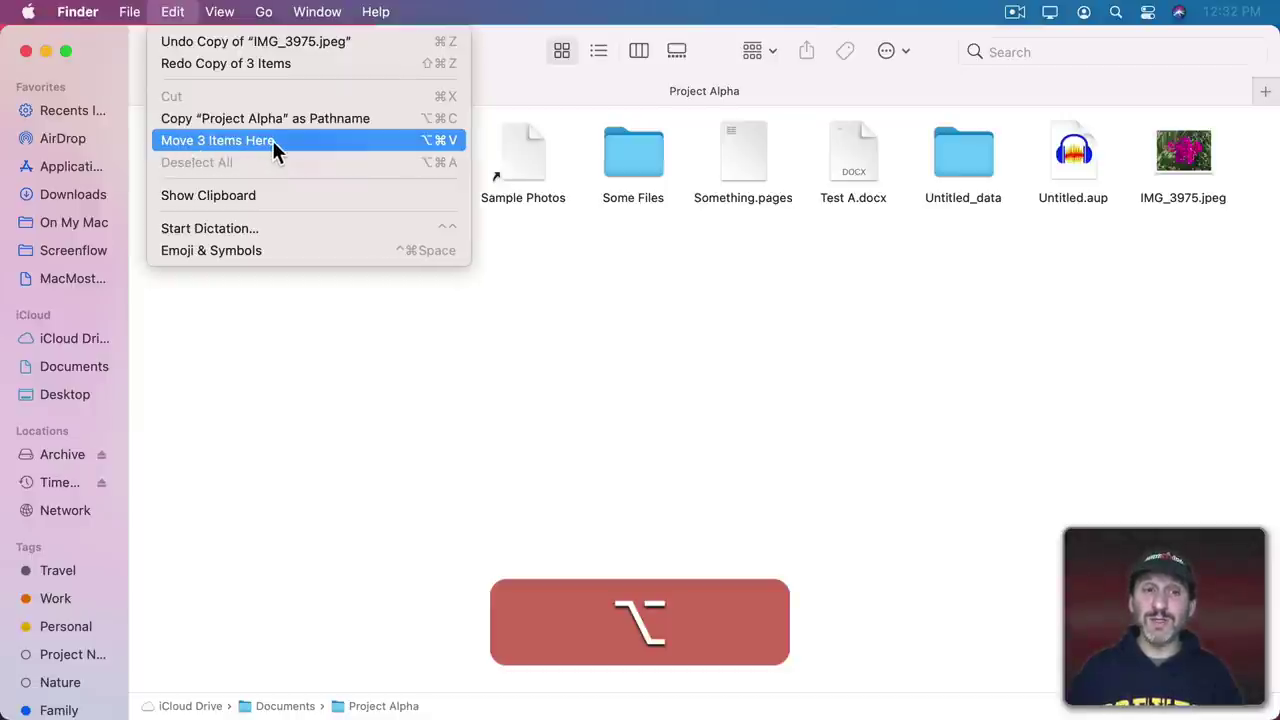
click(698, 258)
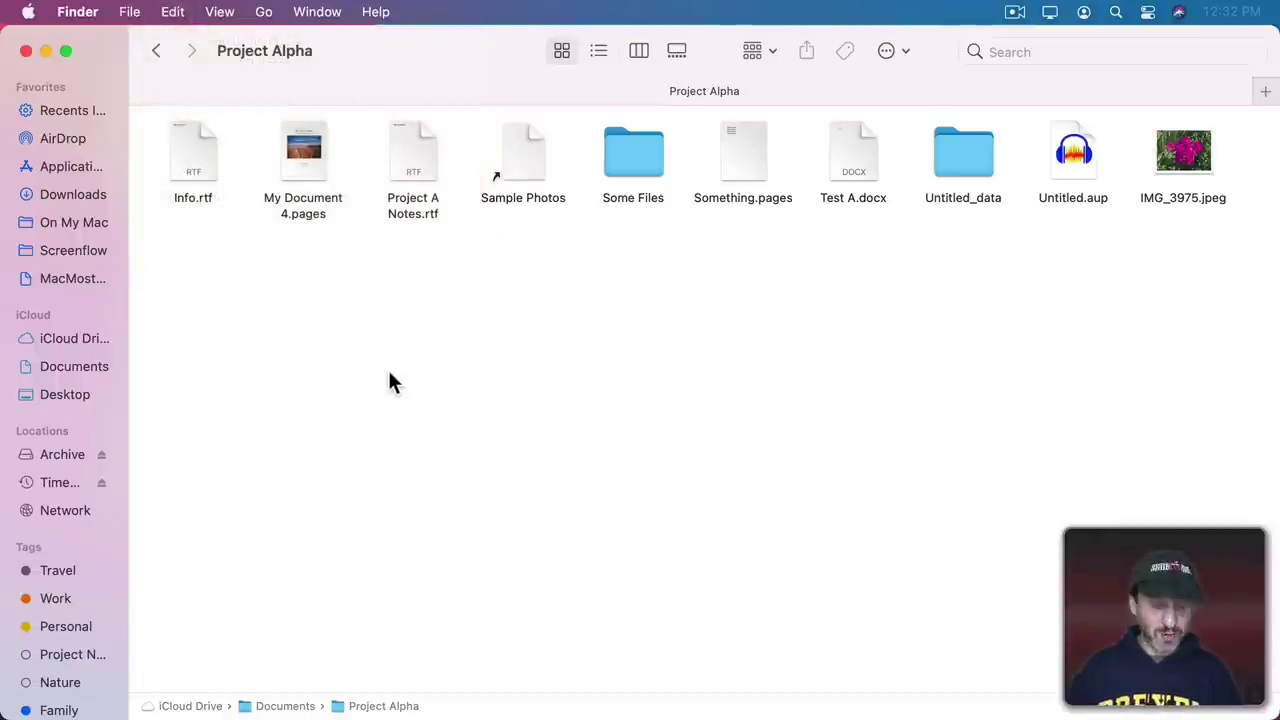
key(alt+super+v)
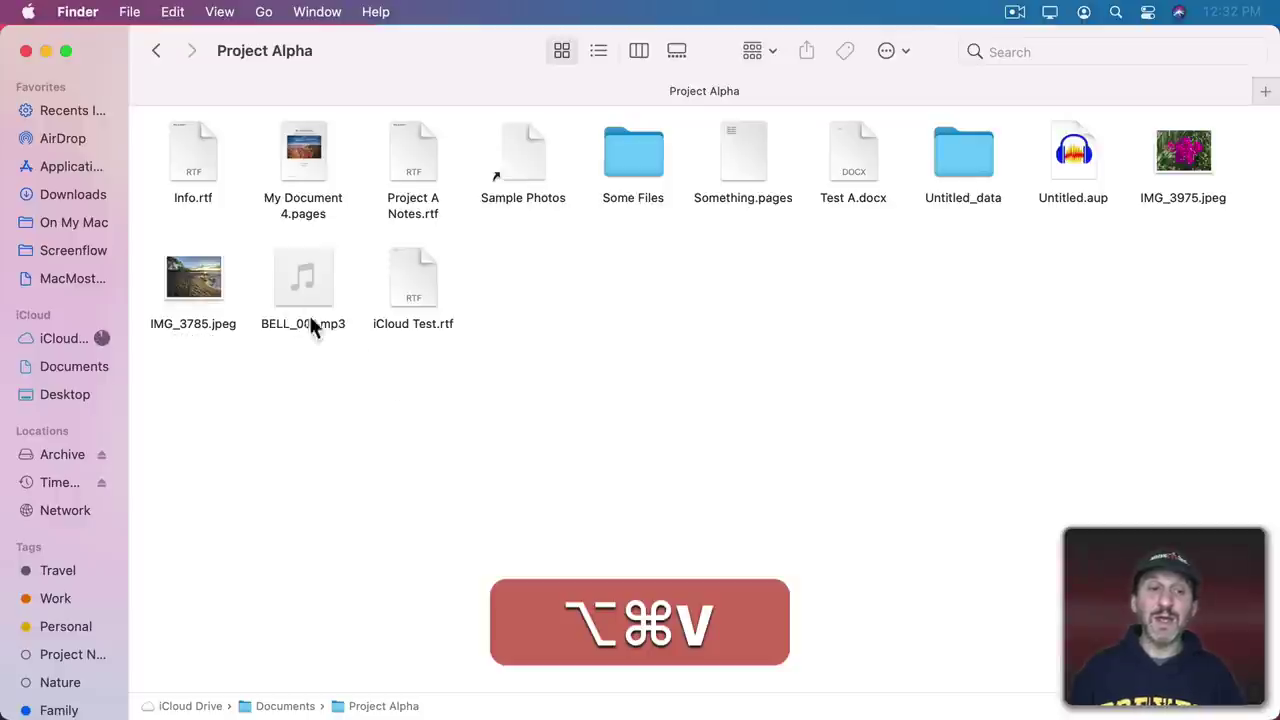
click(157, 52)
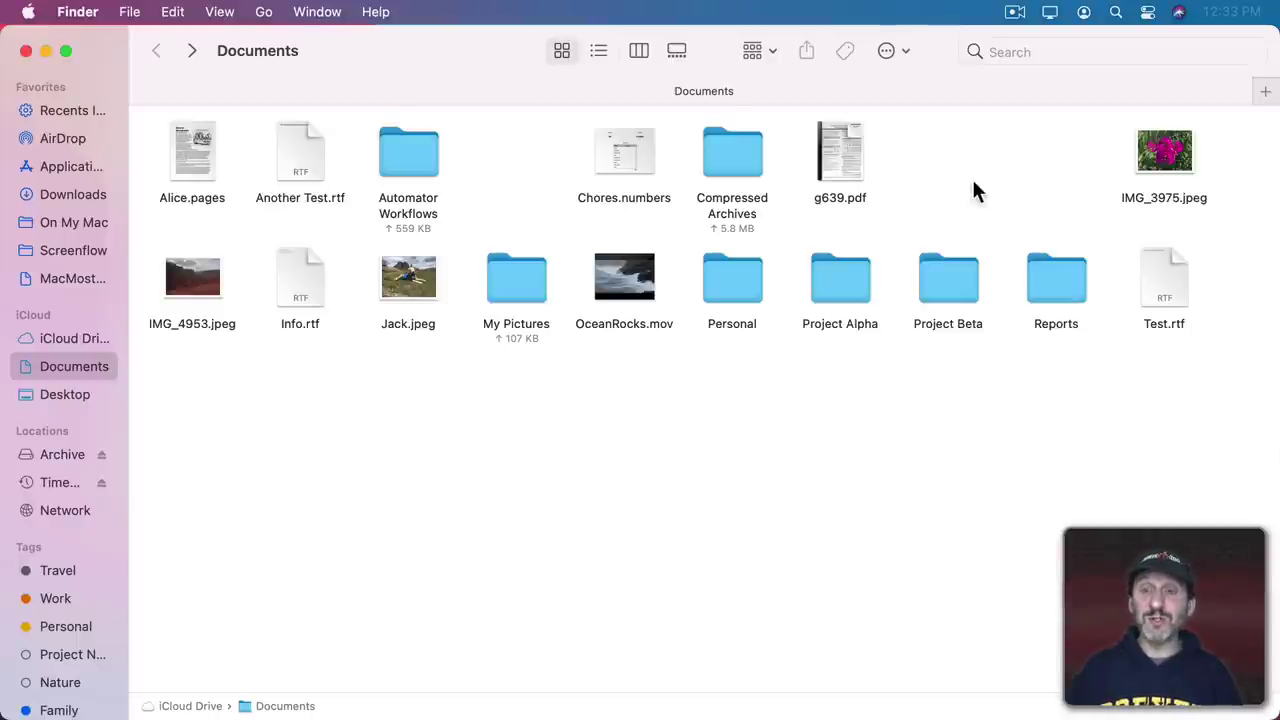
key(super+z)
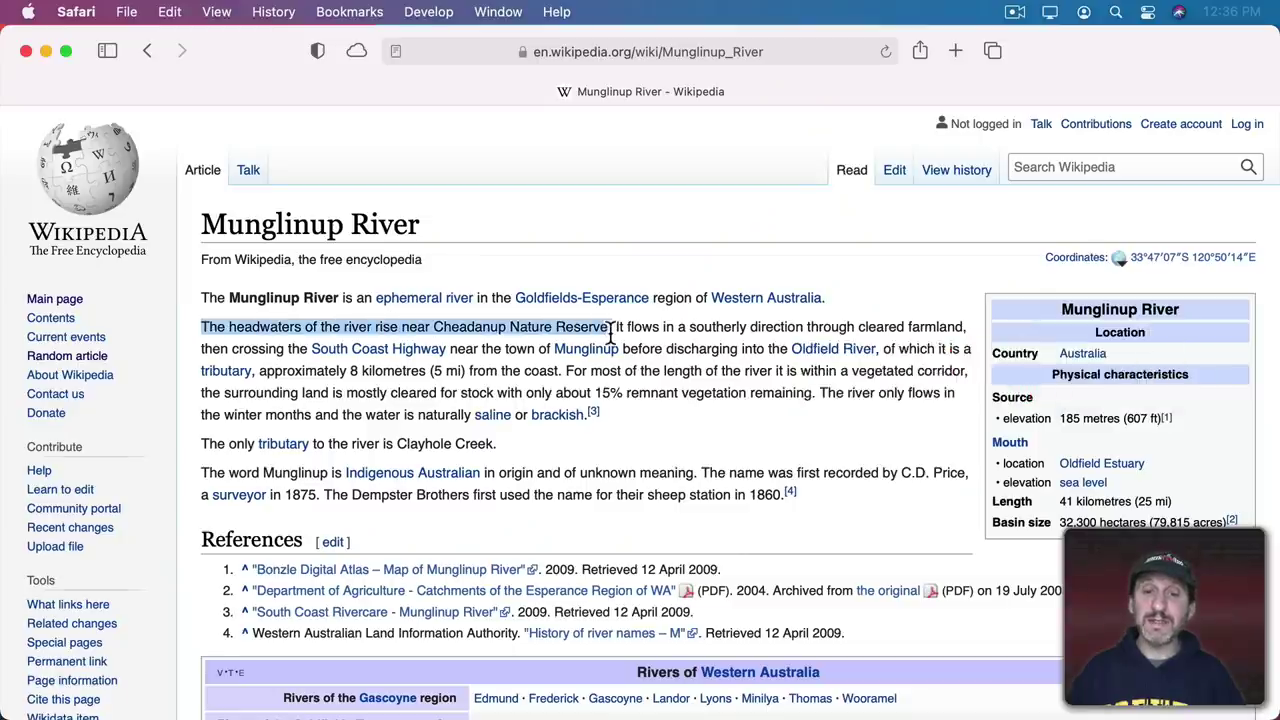
Step: Copy the selected Cheadanup Nature Reserve headwaters sentence with Edit > Copy
click(172, 20)
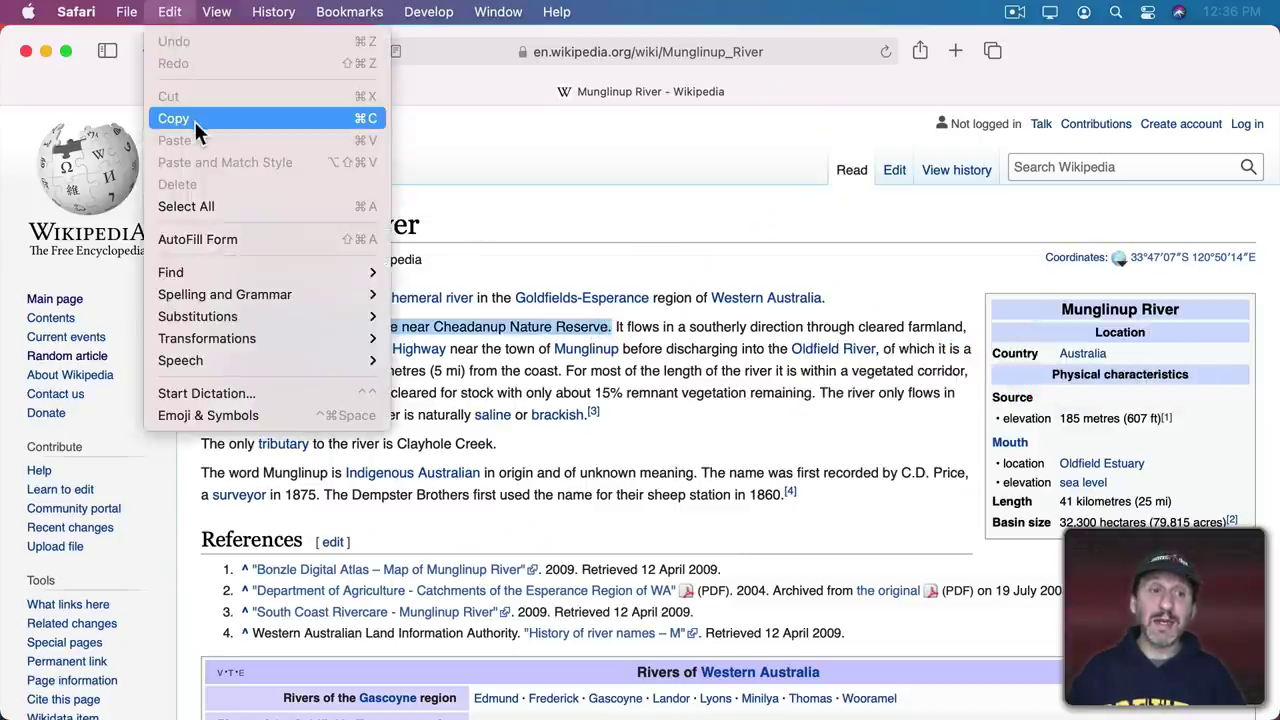
click(194, 121)
click(170, 12)
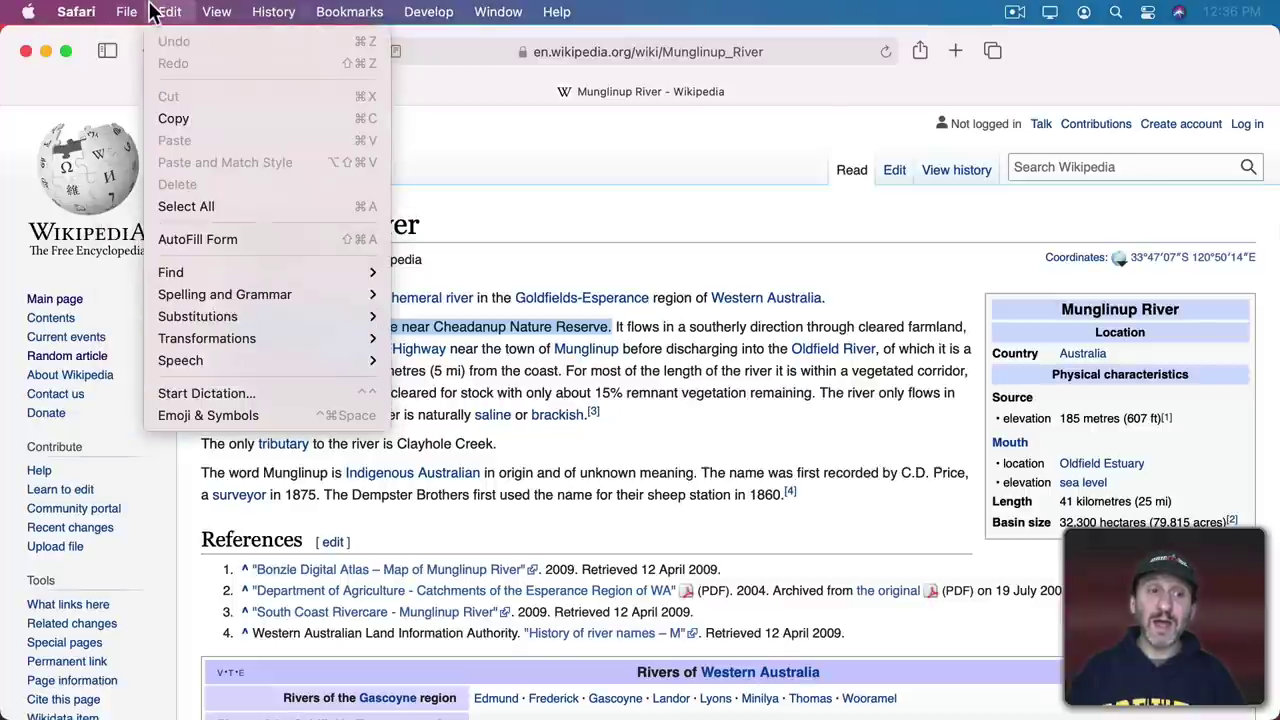
click(185, 119)
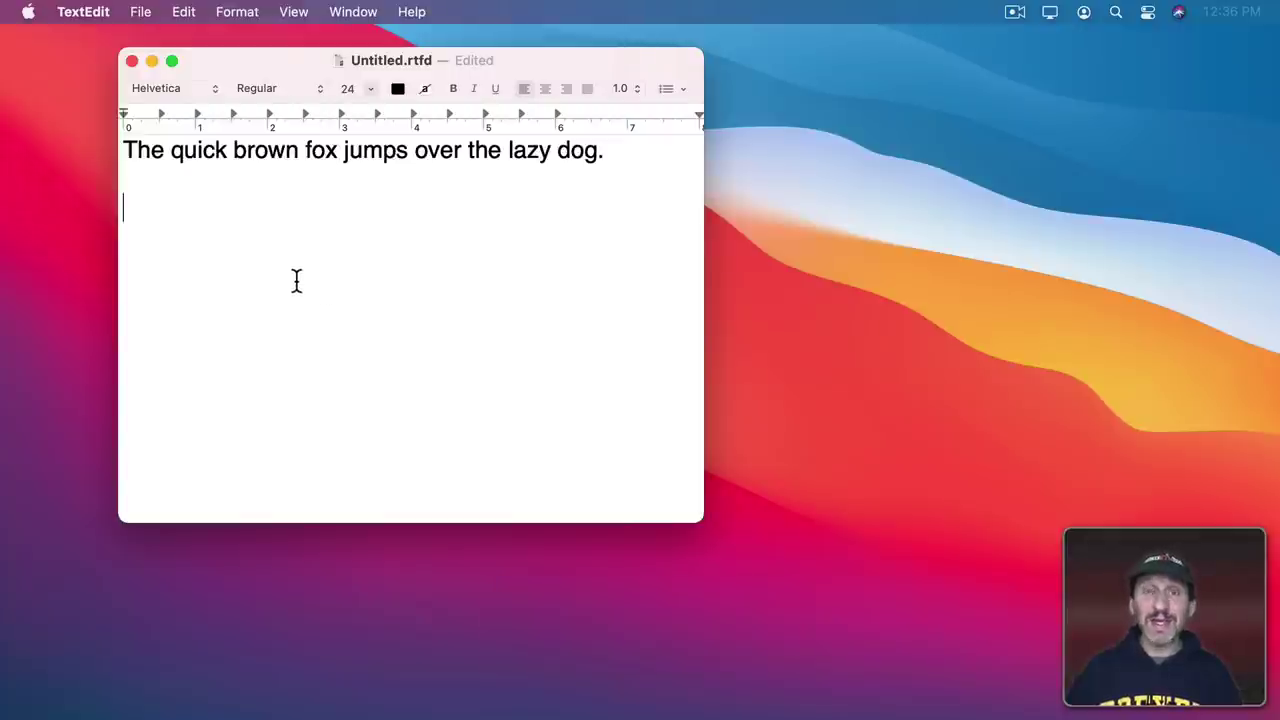
Step: Paste the headwaters sentence onto line 2, below the fox sentence
key(super+v)
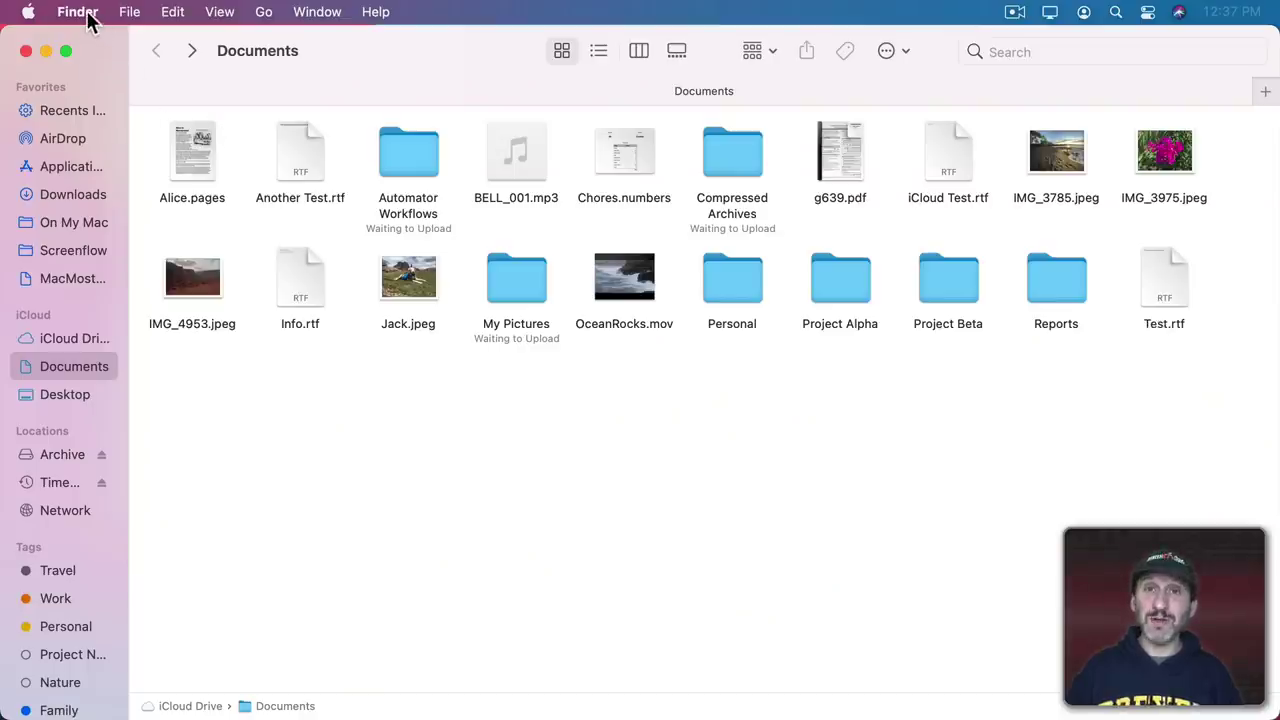
Step: Show the headwaters sentence in Finder's Clipboard window via Edit > Show Clipboard, nudging the window down
click(173, 12)
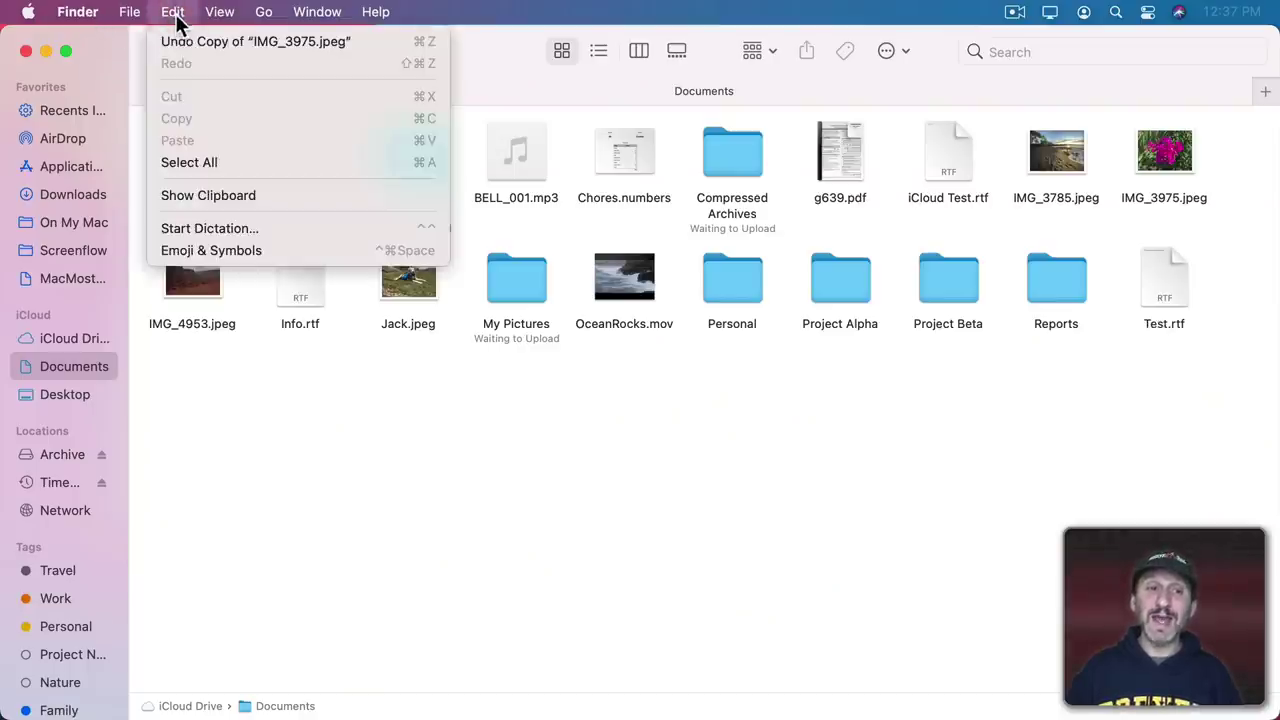
click(218, 195)
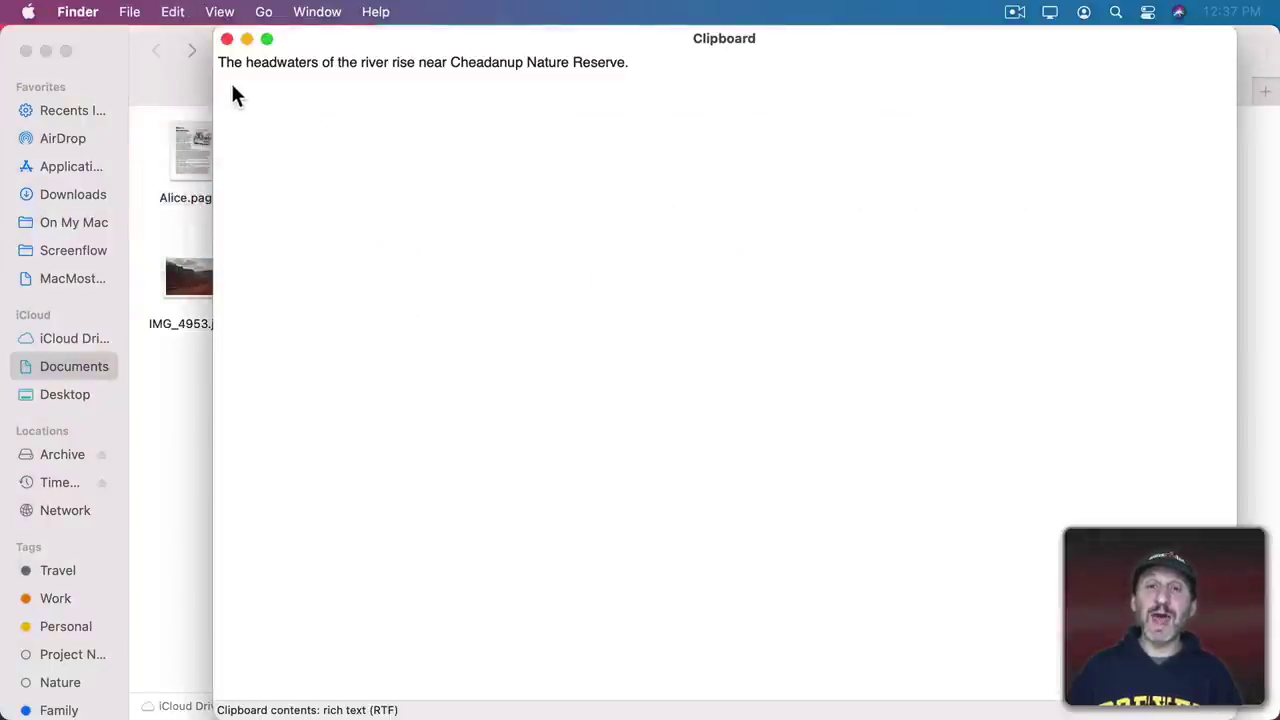
drag(337, 34, 297, 62)
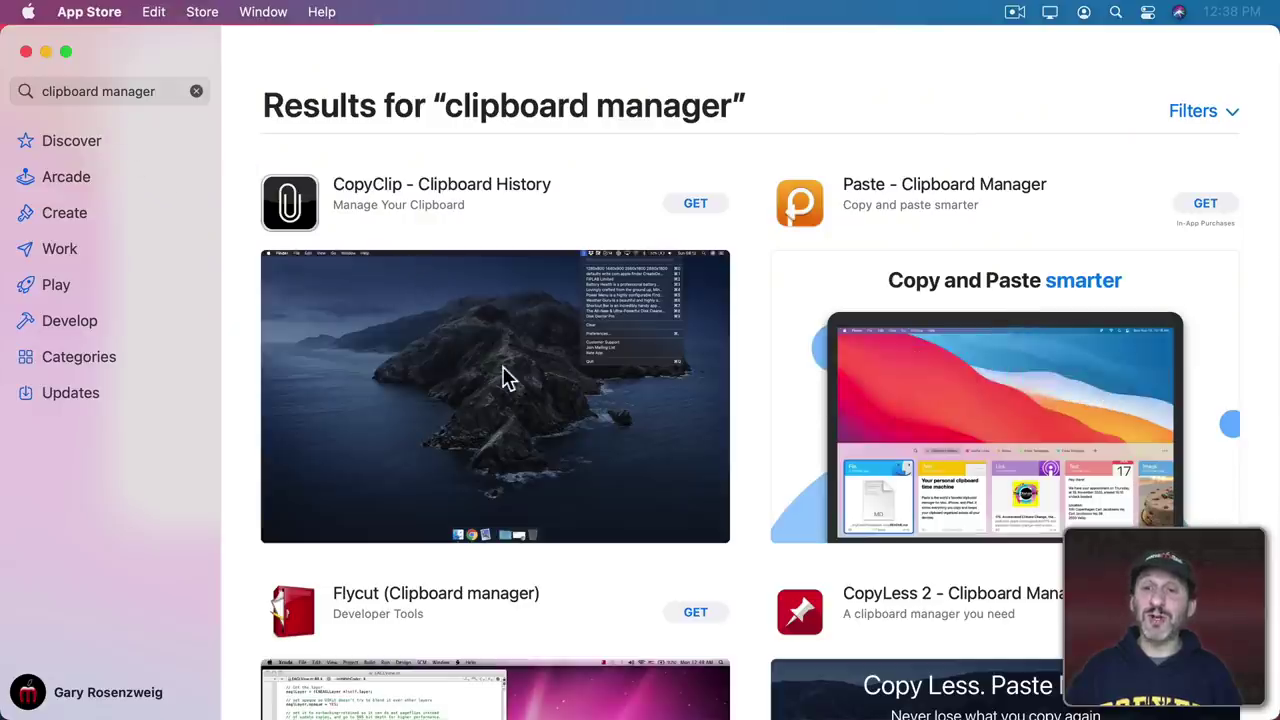
scroll(505, 378, down, 8)
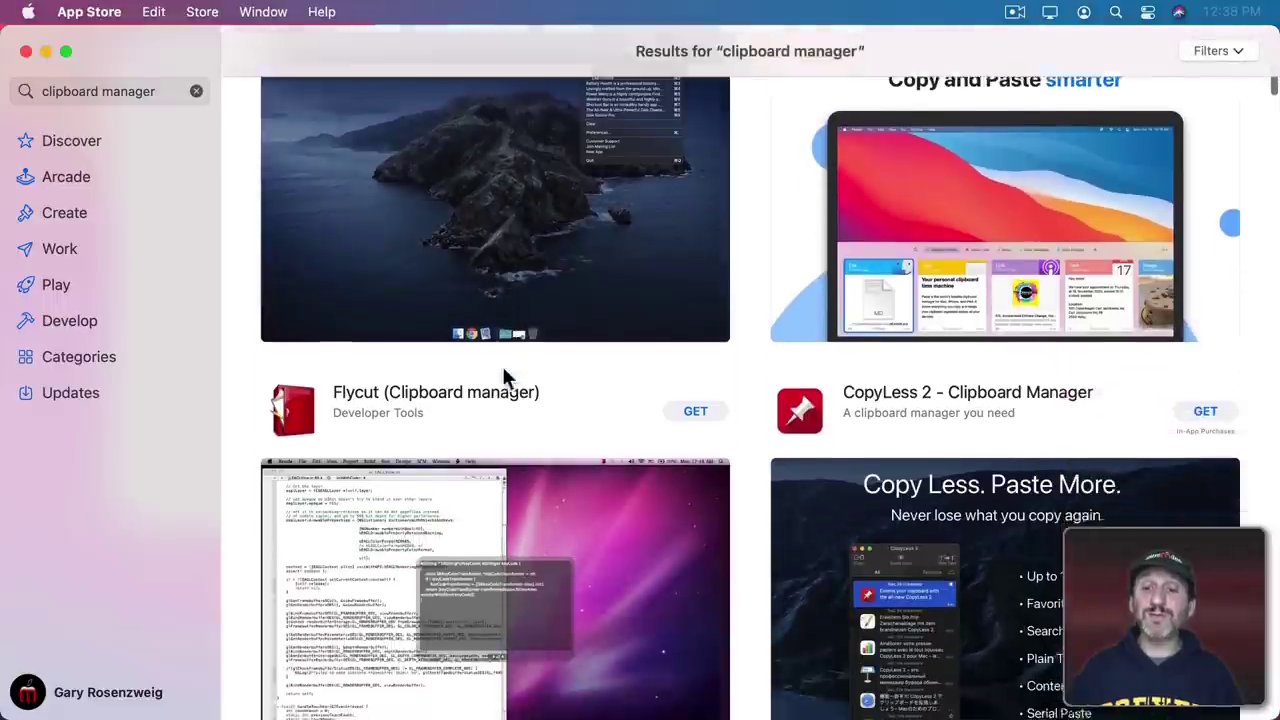
scroll(505, 378, down, 10)
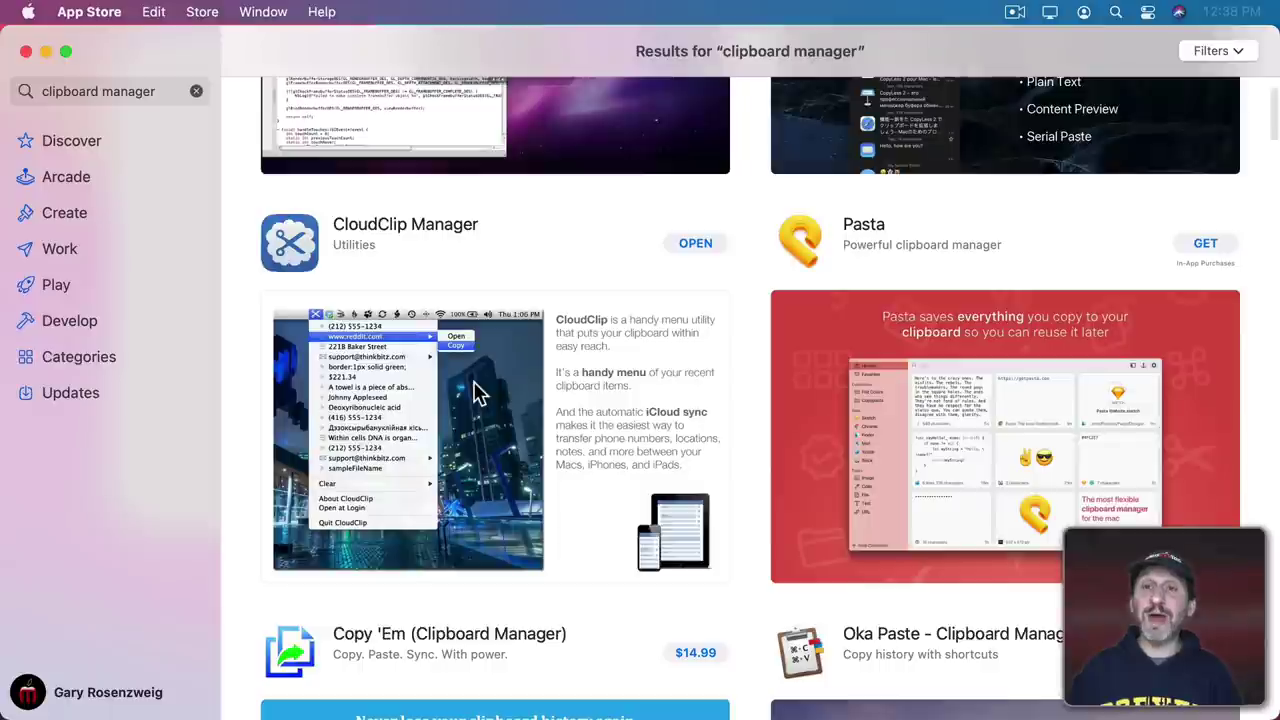
scroll(475, 392, up, 6)
scroll(474, 391, up, 10)
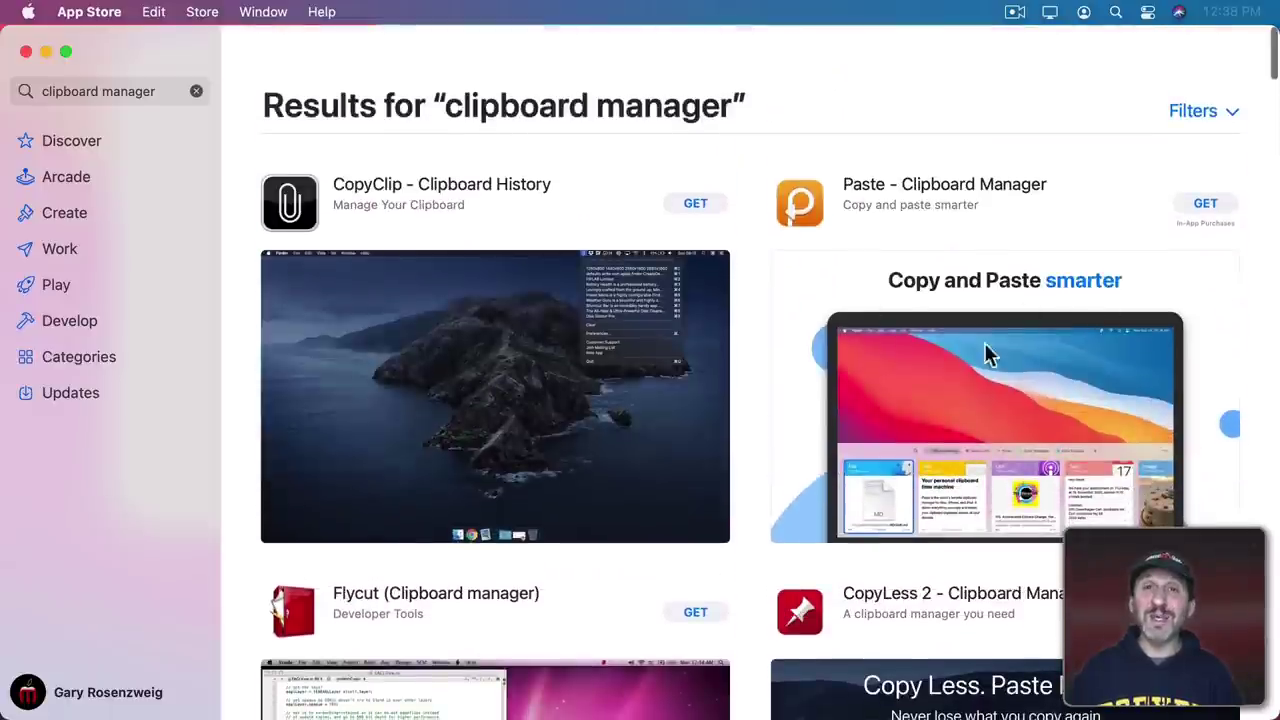